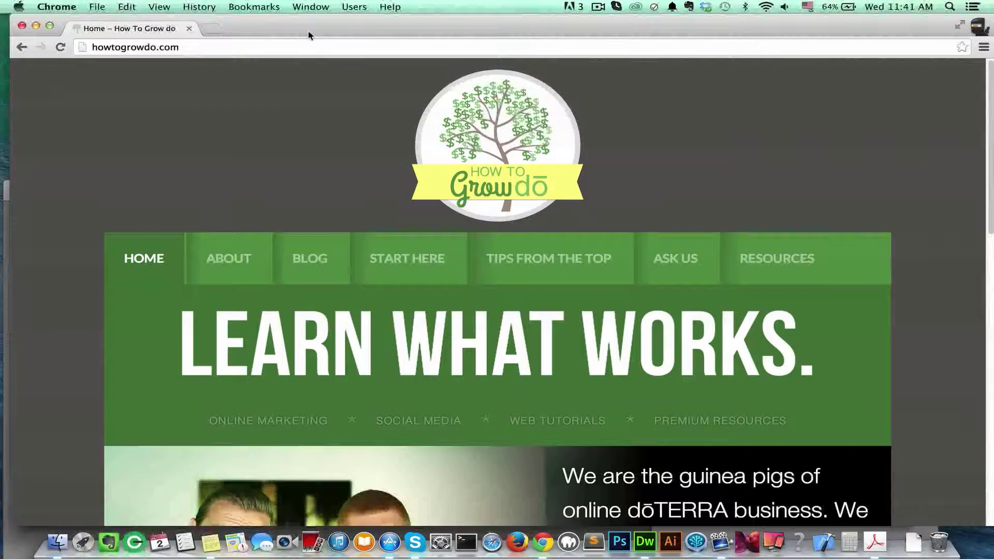
Open adwords.google.com in a new browser tab.
left_click(215, 32)
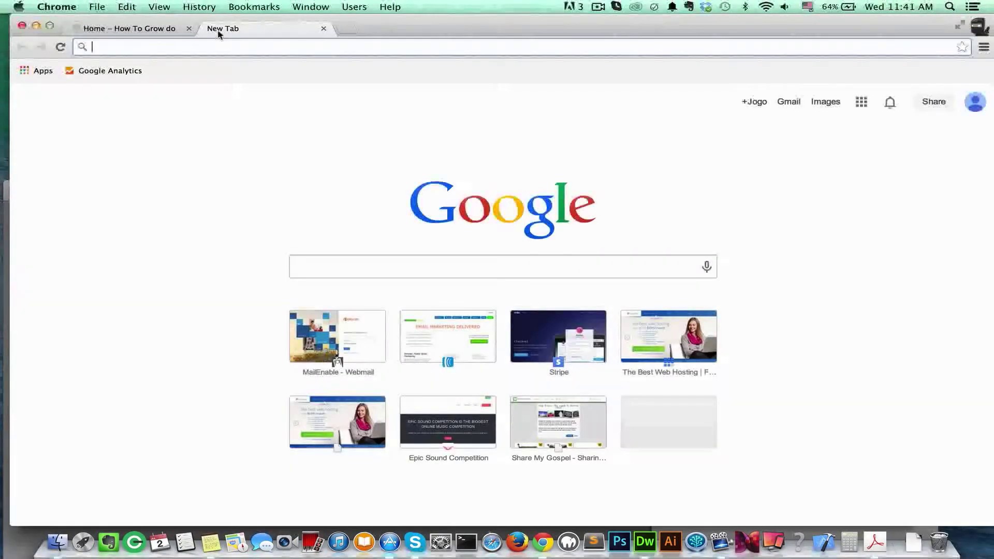
type("adword")
key("BackSpace")
key("BackSpace")
key("BackSpace")
key("BackSpace")
type("ds.google.com")
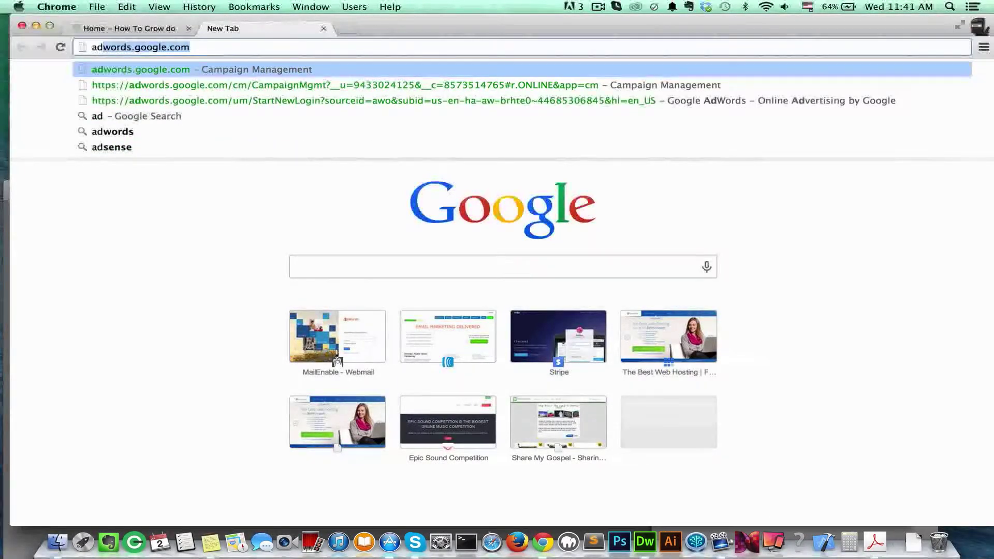
key("Return")
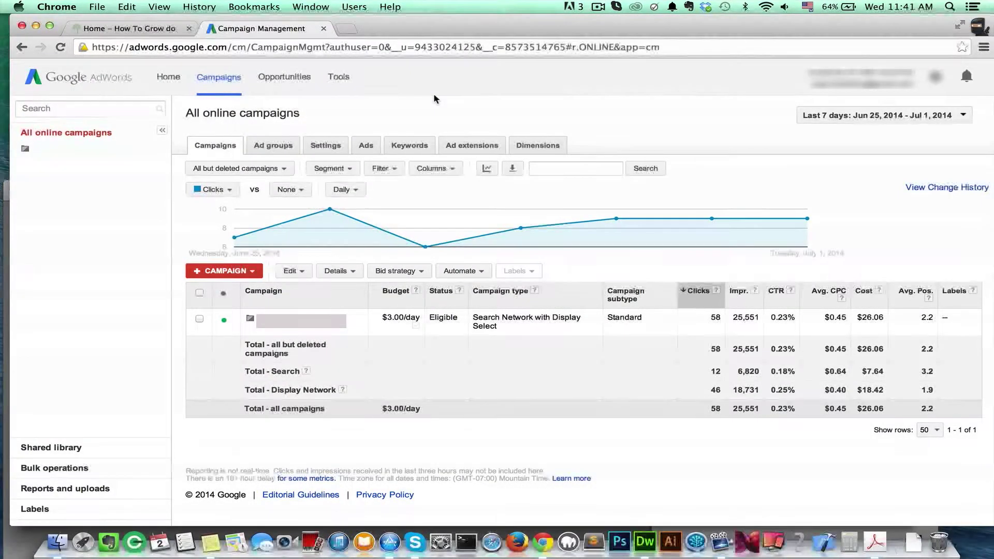
Create a new Search Network with Display Select campaign and name it "How To Grow do".
left_click(224, 273)
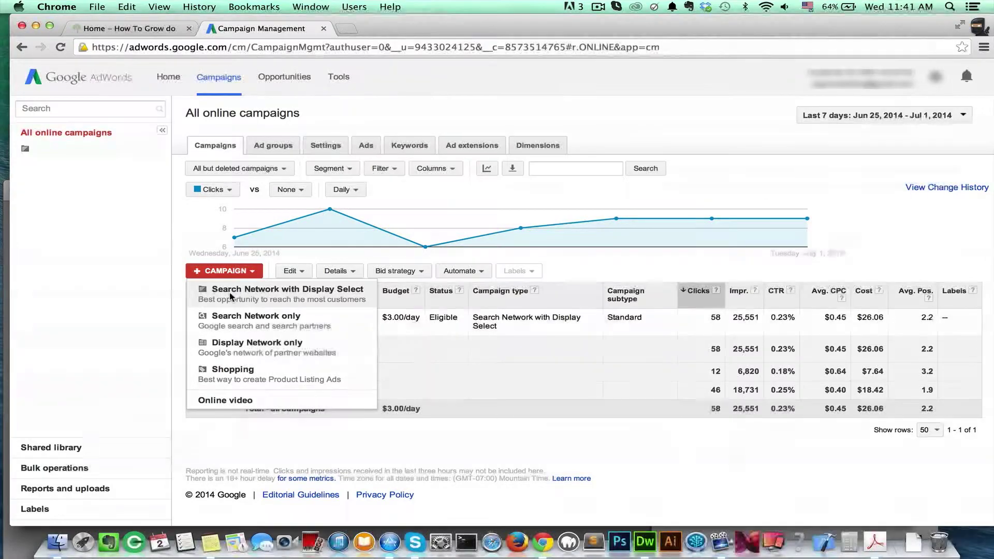
left_click(230, 295)
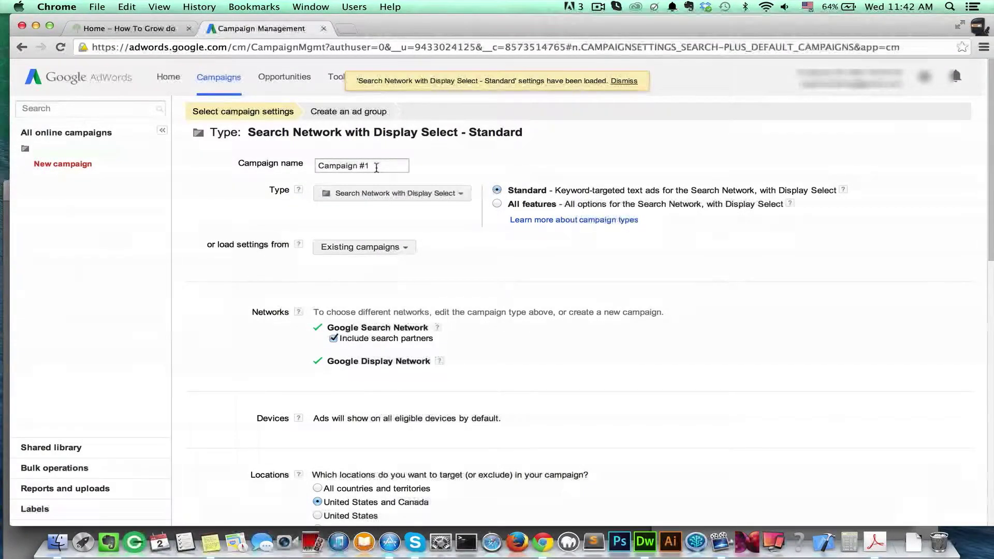
left_click_drag(377, 167, 306, 169)
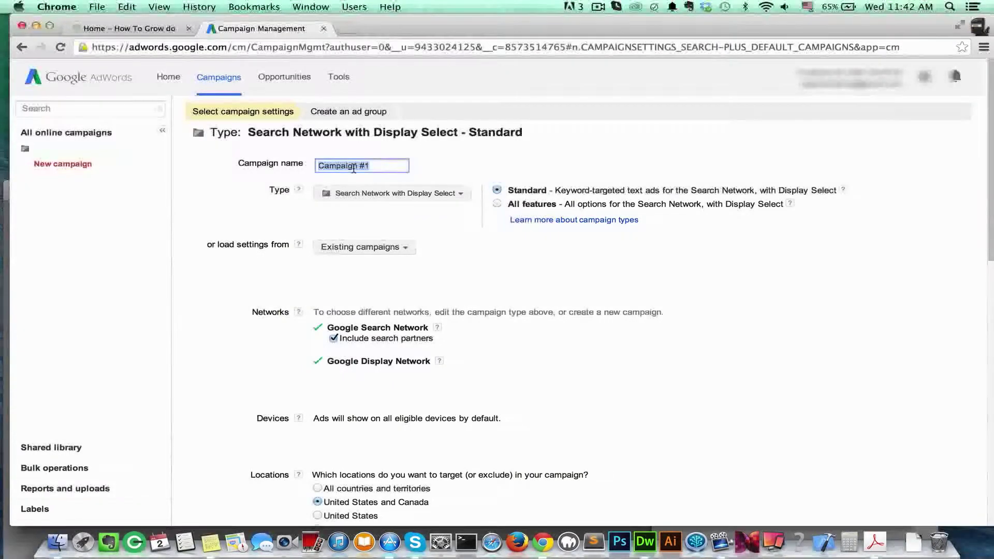
type("How To Grow D")
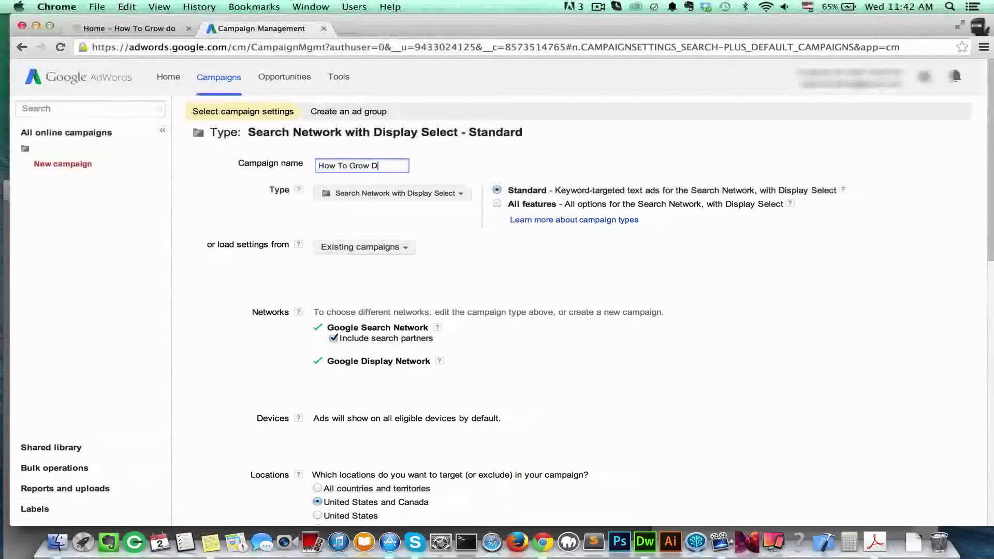
type("o")
key("BackSpace")
key("BackSpace")
type("do")
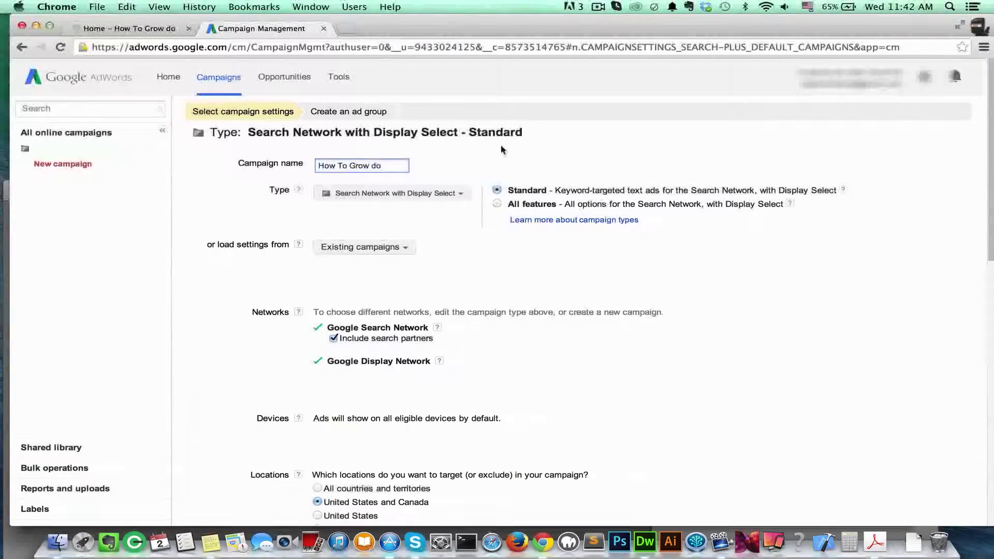
Choose Search Network with Display Select again as the type of the new campaign.
double_click(254, 163)
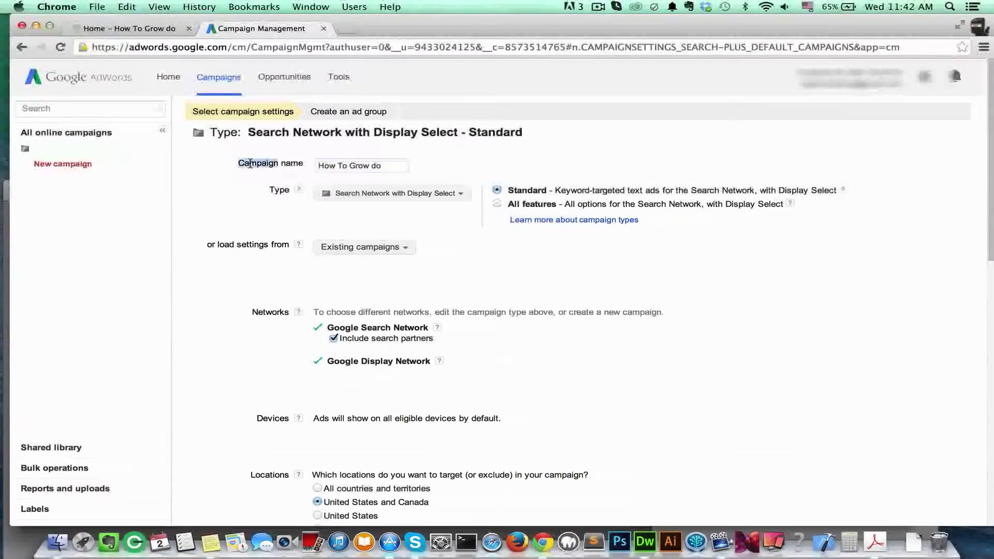
left_click(224, 202)
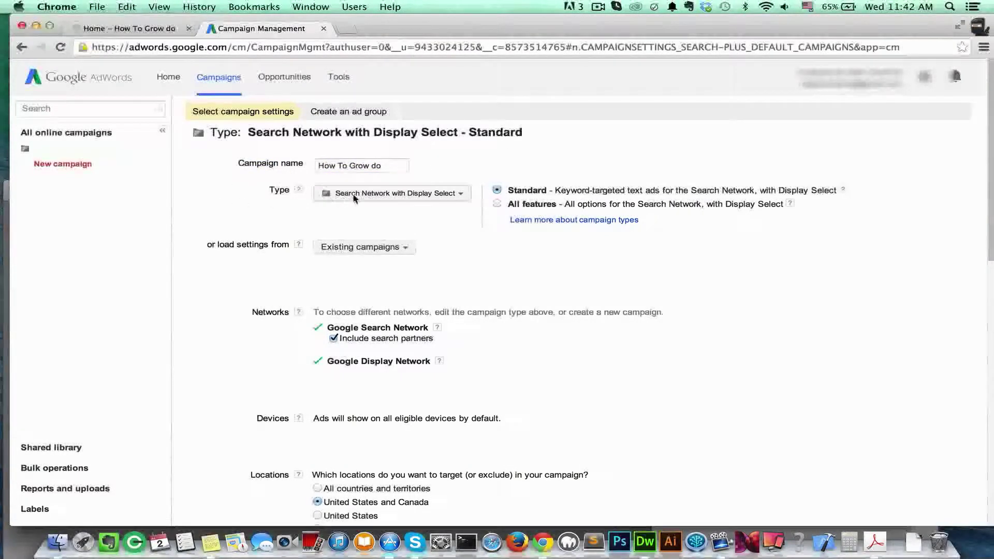
left_click(387, 195)
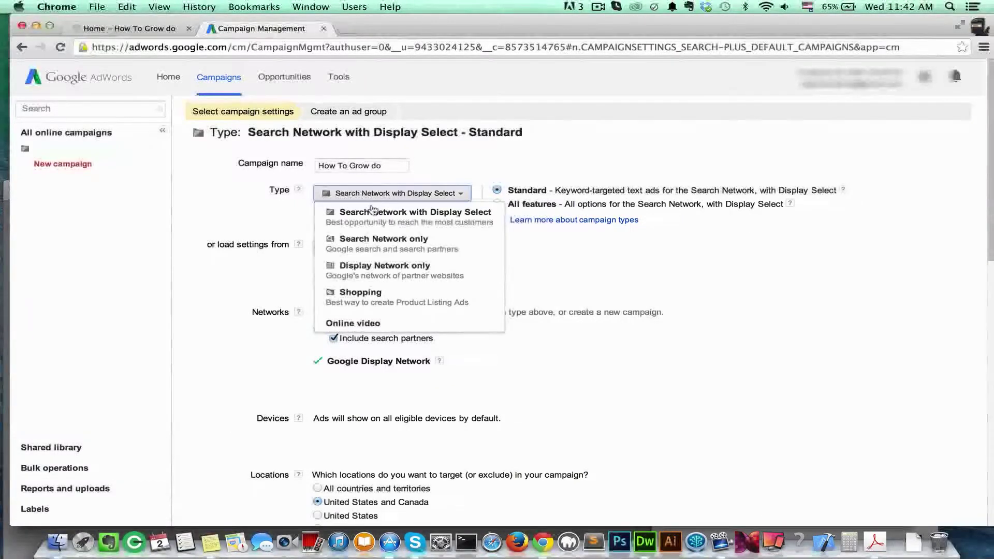
left_click(369, 217)
left_click(532, 198)
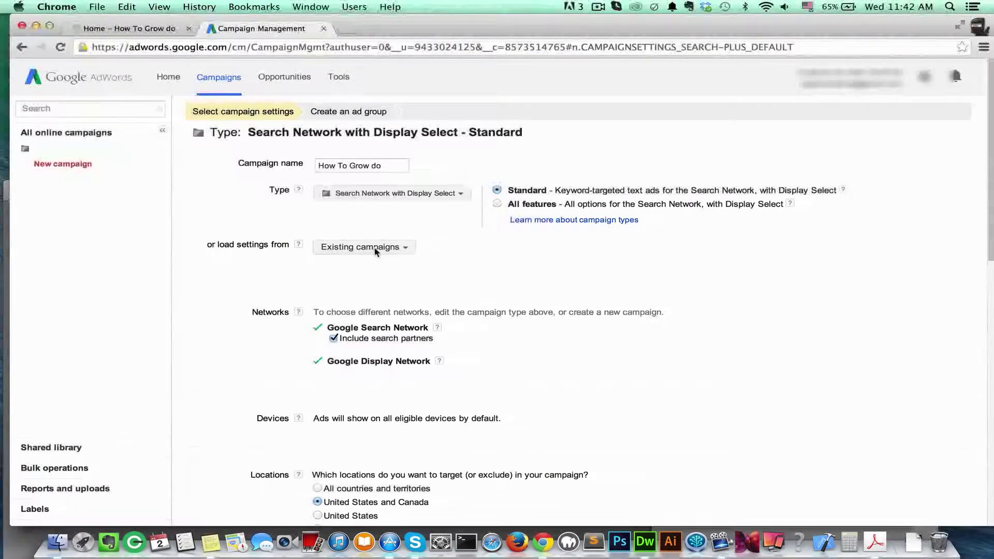
Switch location targeting to "Let me choose..." and add the city of Chicago, Illinois, United States.
scroll(217, 246, "down", 4)
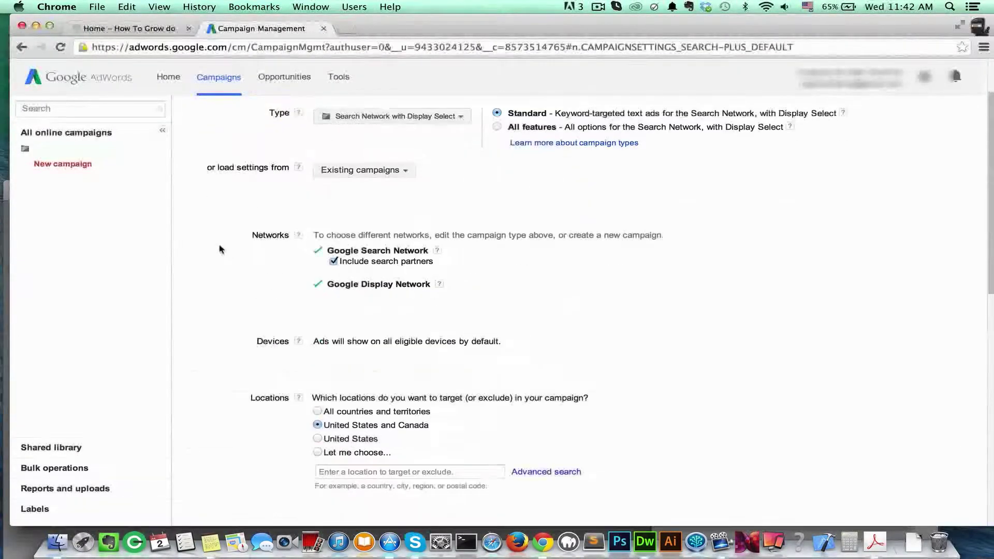
scroll(269, 232, "down", 1)
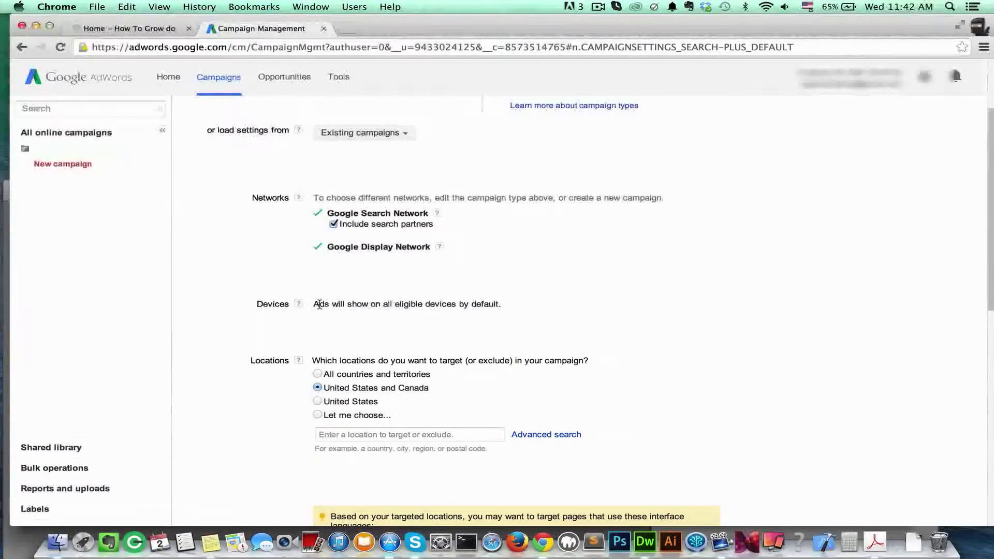
scroll(290, 310, "down", 3)
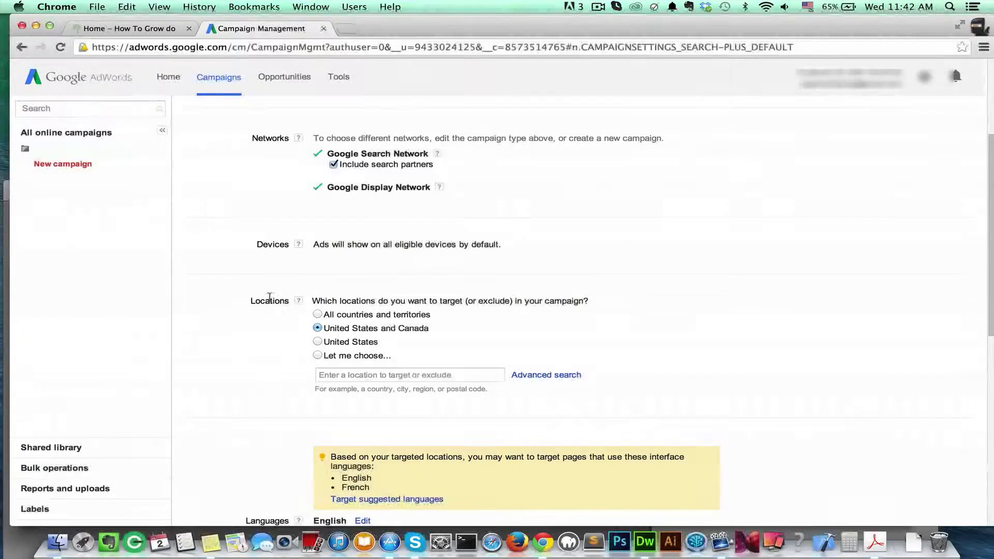
scroll(270, 326, "down", 1)
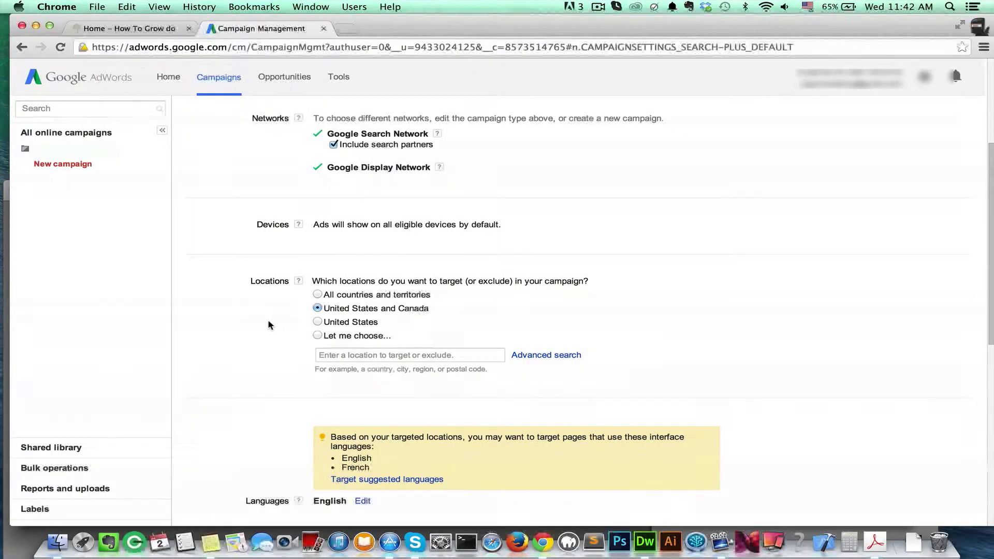
left_click(317, 335)
left_click(343, 356)
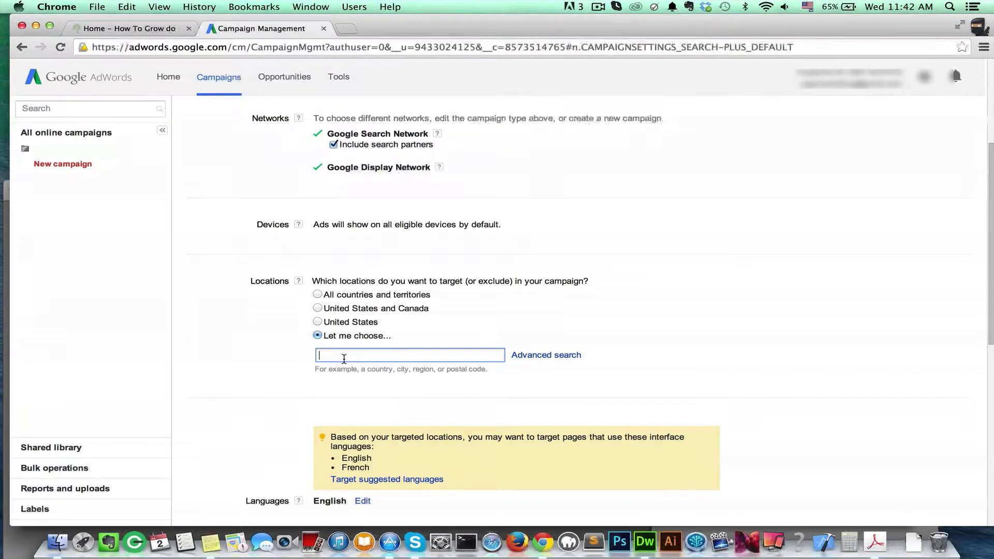
type("chica")
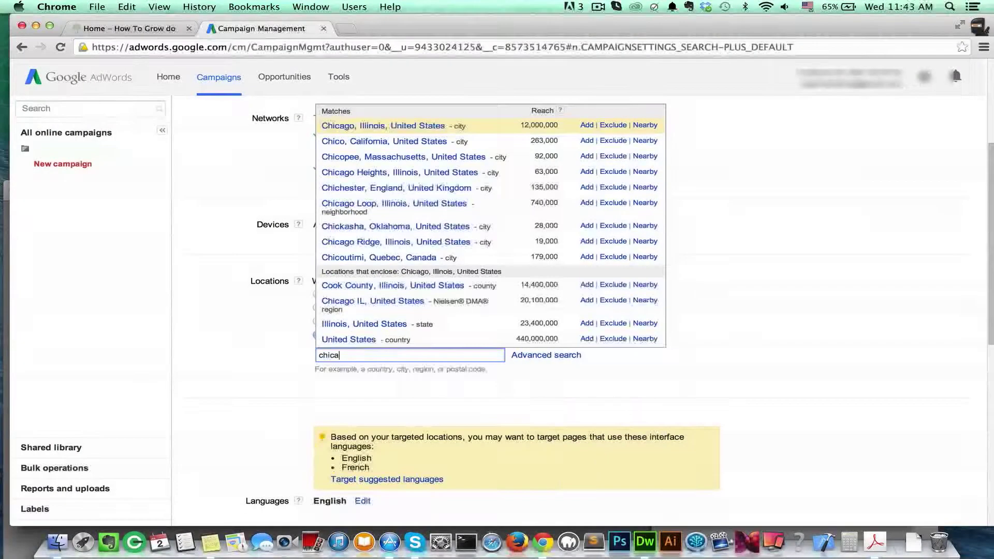
key("Return")
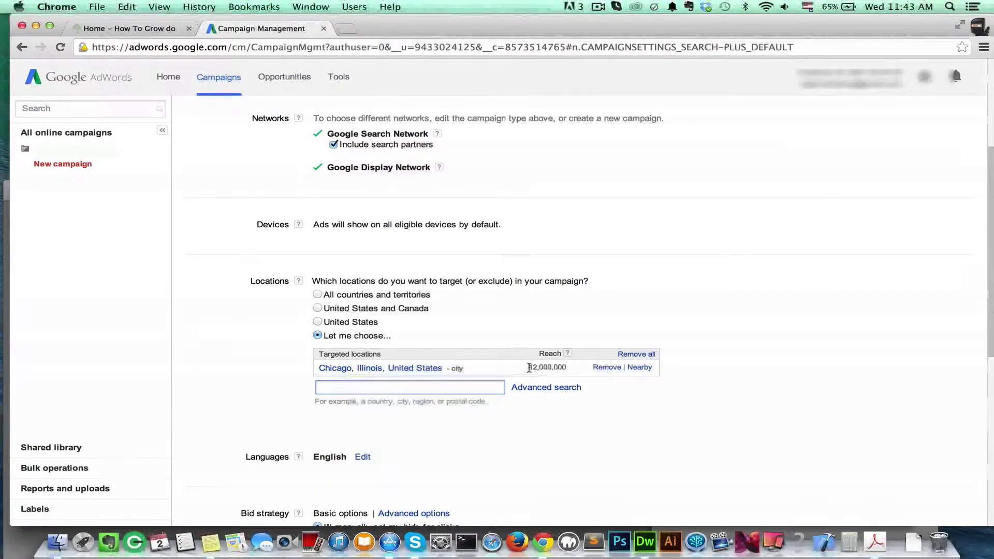
left_click(539, 368)
double_click(539, 367)
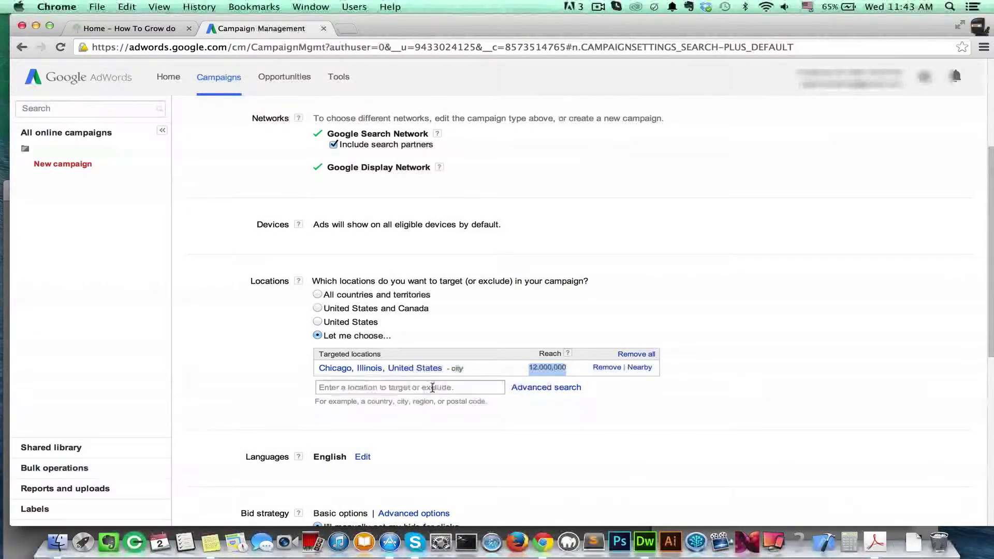
Add the city of San Diego, California, United States to the targeted locations.
left_click(501, 387)
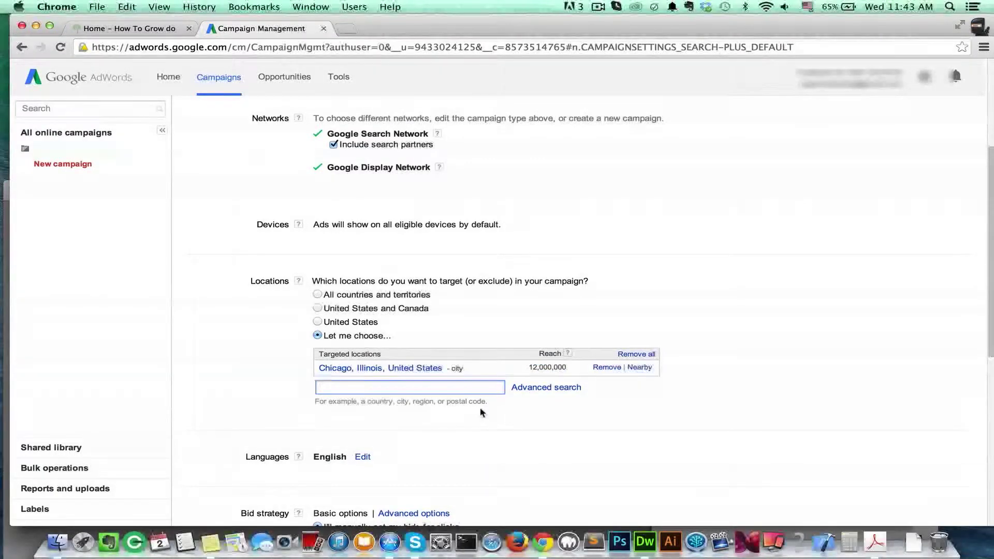
type("san diego")
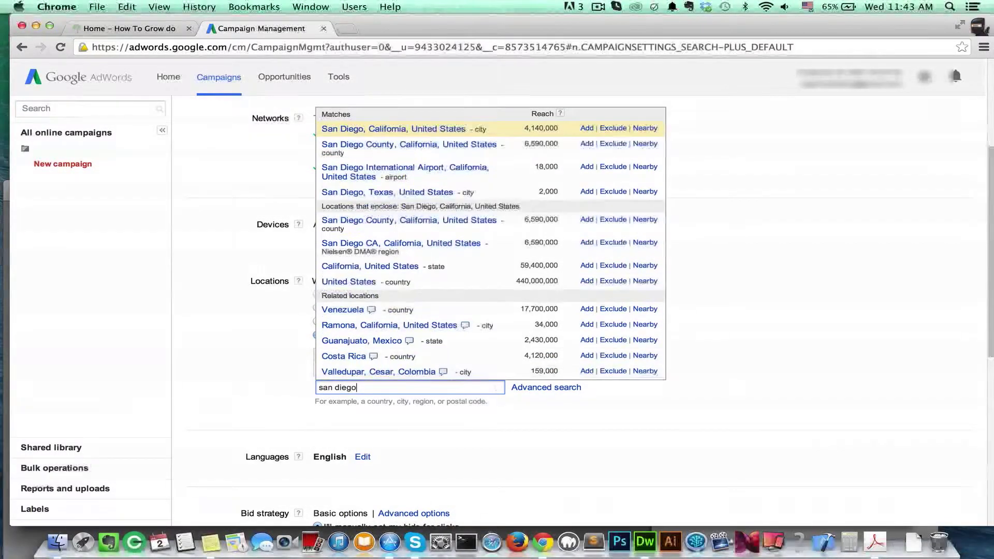
key("Return")
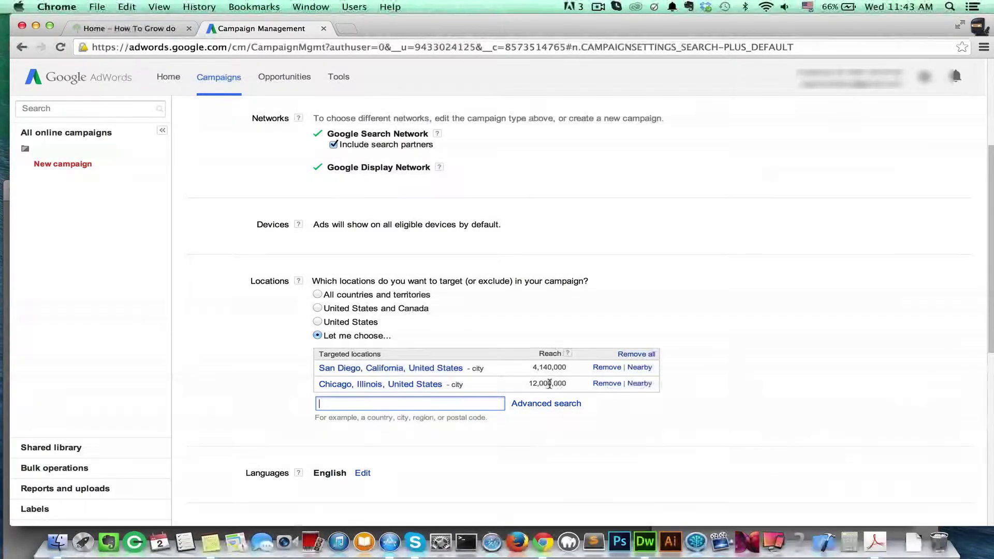
left_click(537, 366)
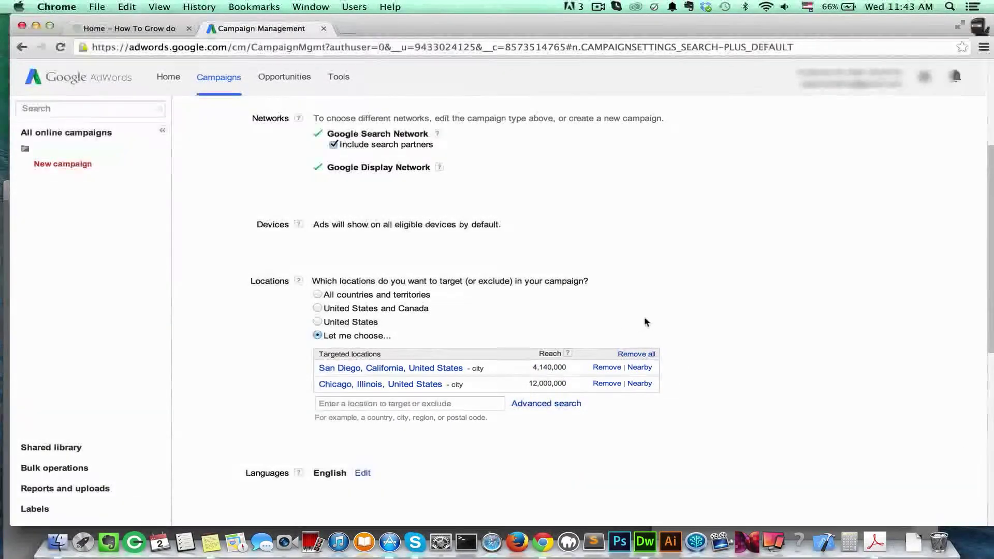
left_click(409, 403)
left_click(767, 323)
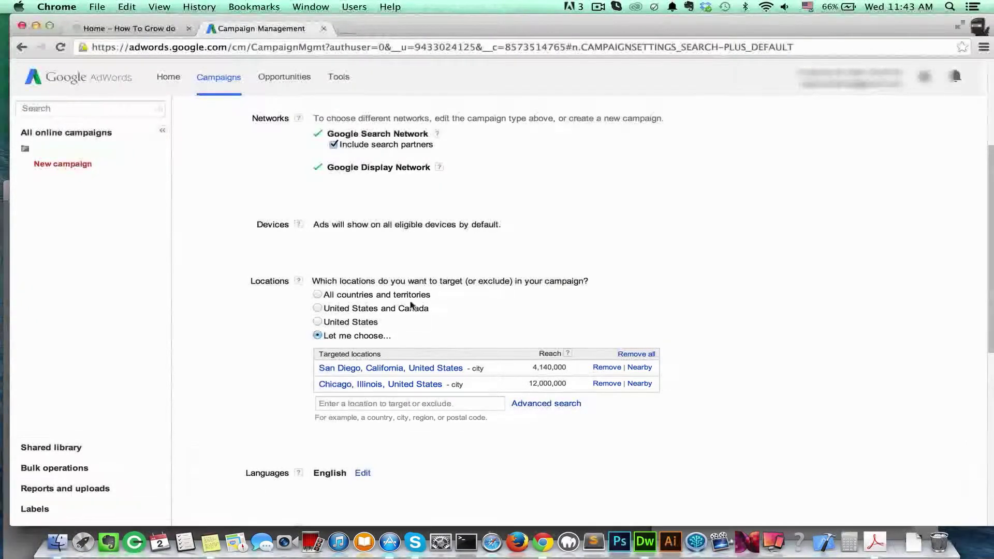
Open the campaign's language settings for editing and examine the available languages.
scroll(637, 304, "down", 3)
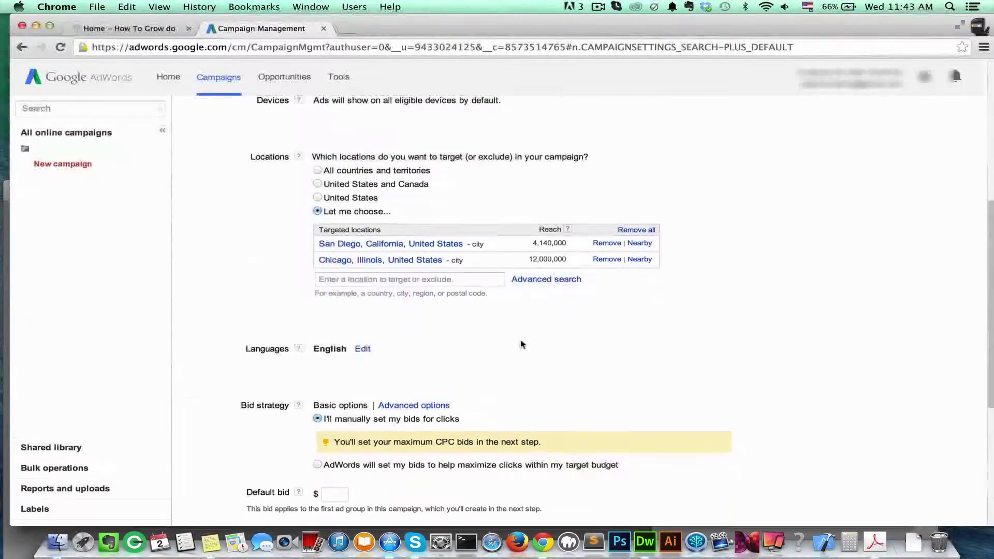
left_click(362, 349)
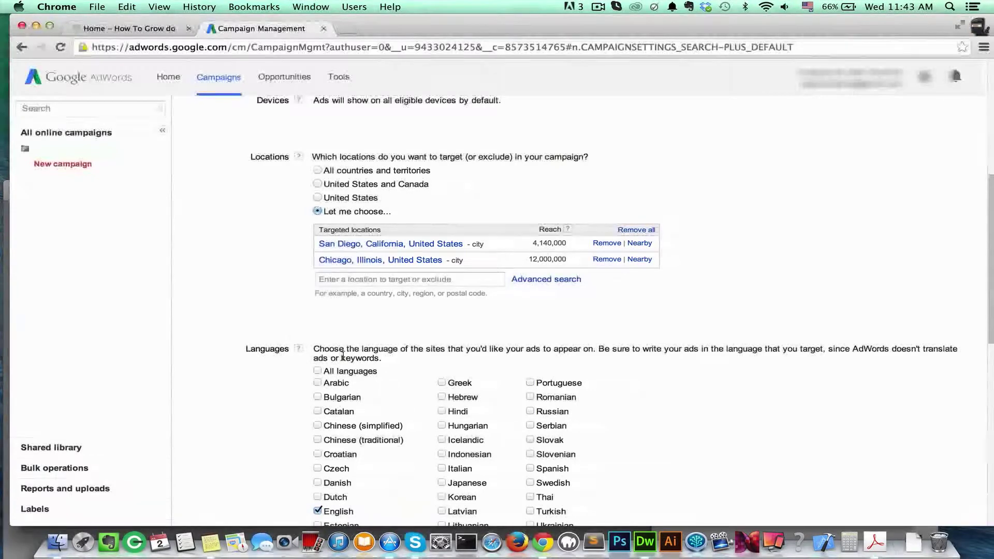
scroll(302, 333, "down", 1)
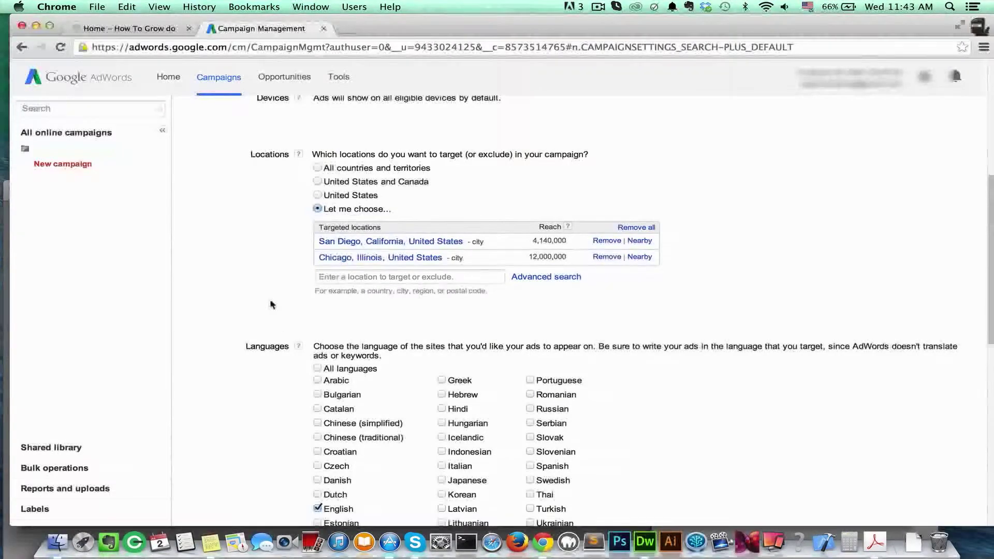
scroll(271, 300, "down", 1)
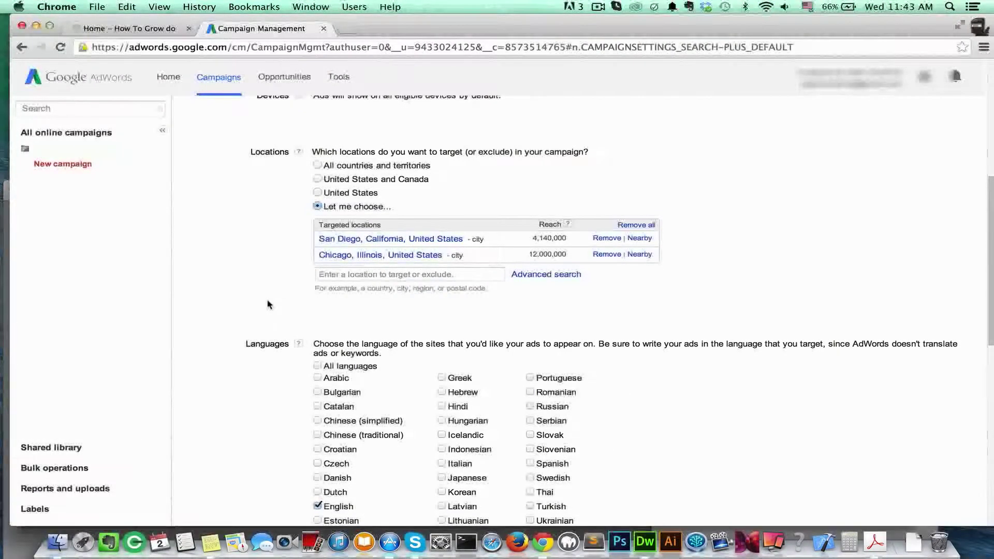
scroll(268, 304, "down", 5)
scroll(267, 304, "down", 4)
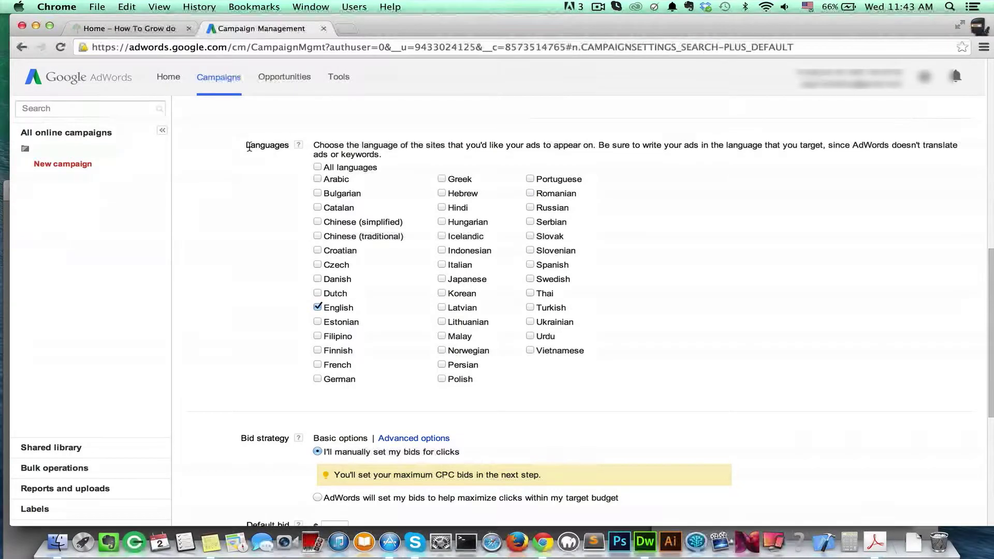
left_click_drag(246, 147, 290, 147)
left_click(255, 214)
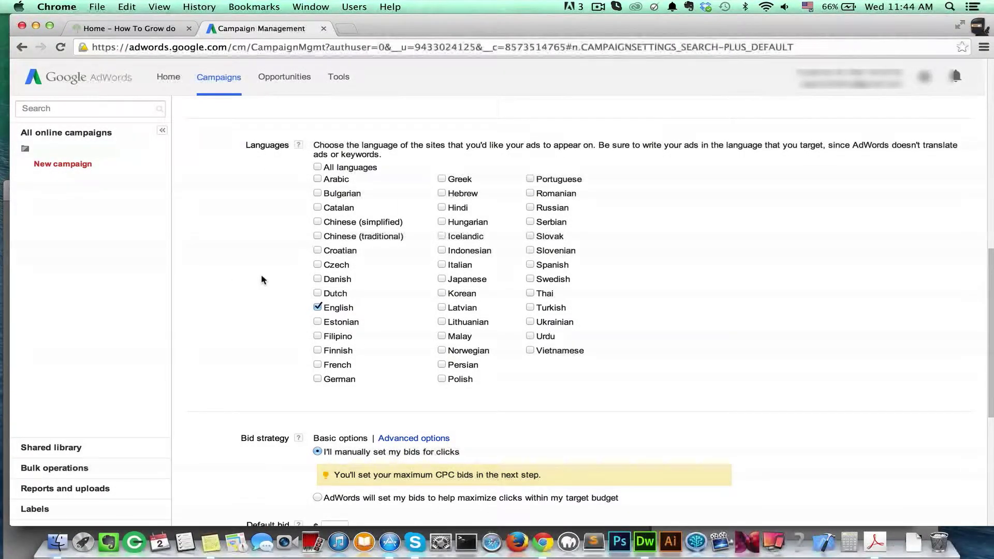
Set the bid strategy to let AdWords set the bids to help maximize clicks within the target budget.
scroll(262, 274, "down", 1)
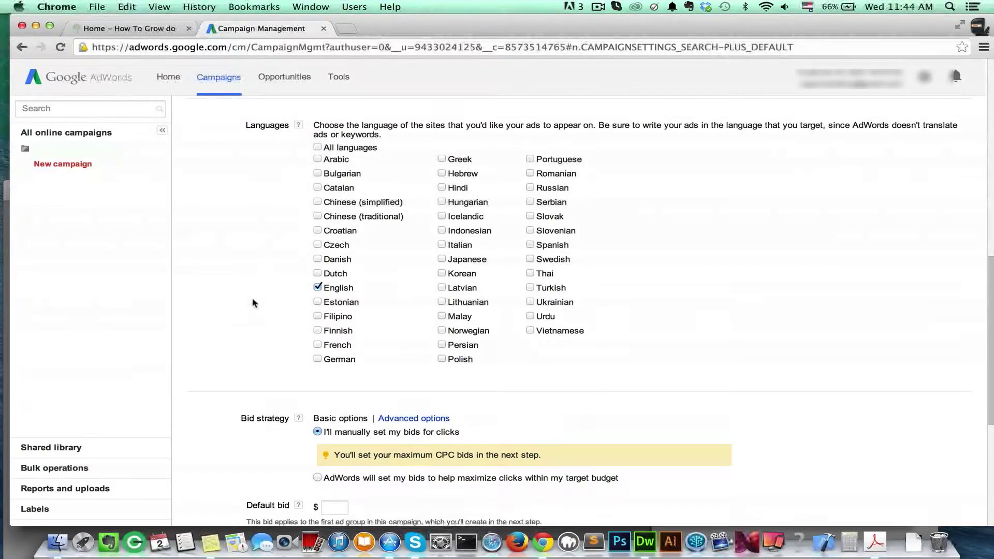
scroll(256, 297, "down", 3)
scroll(260, 293, "down", 3)
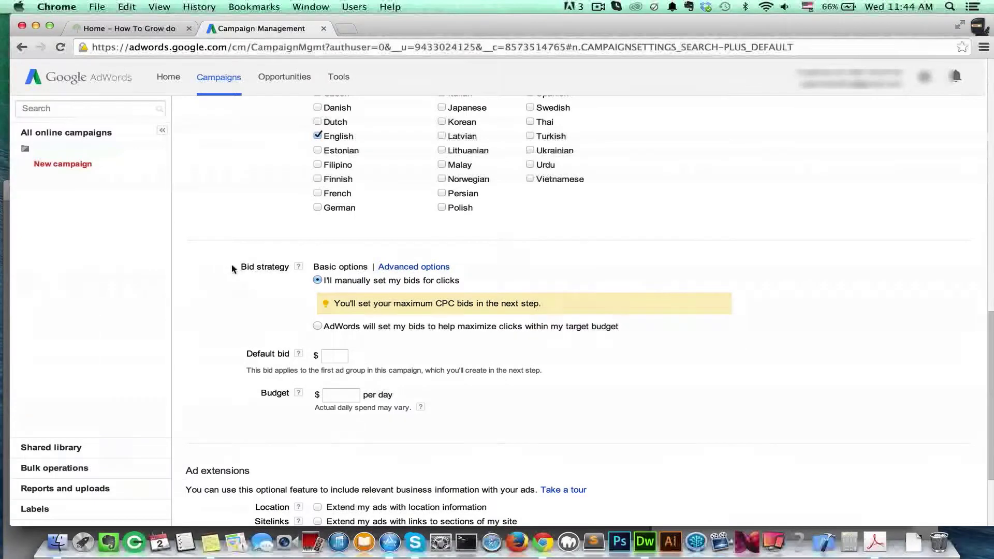
scroll(249, 279, "down", 1)
scroll(249, 279, "down", 1)
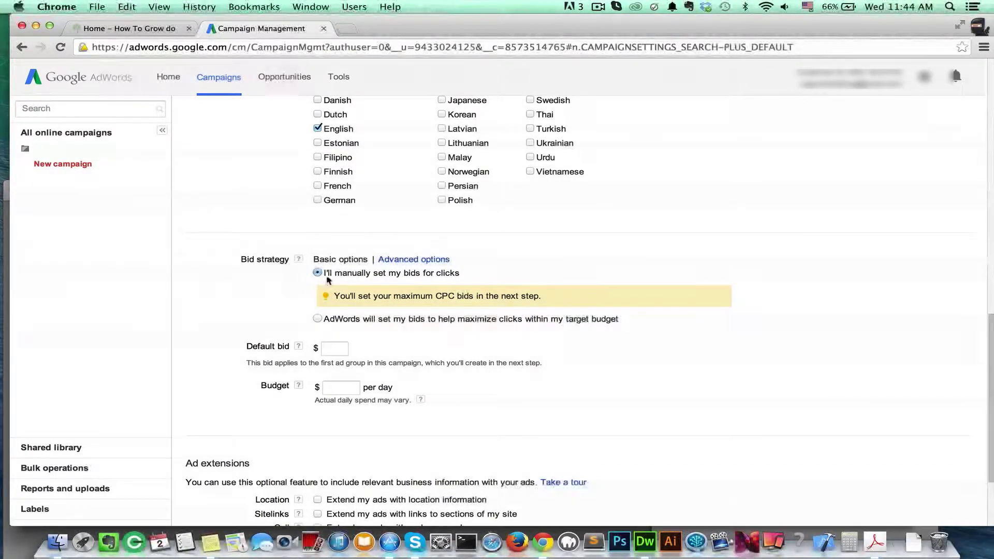
left_click(317, 319)
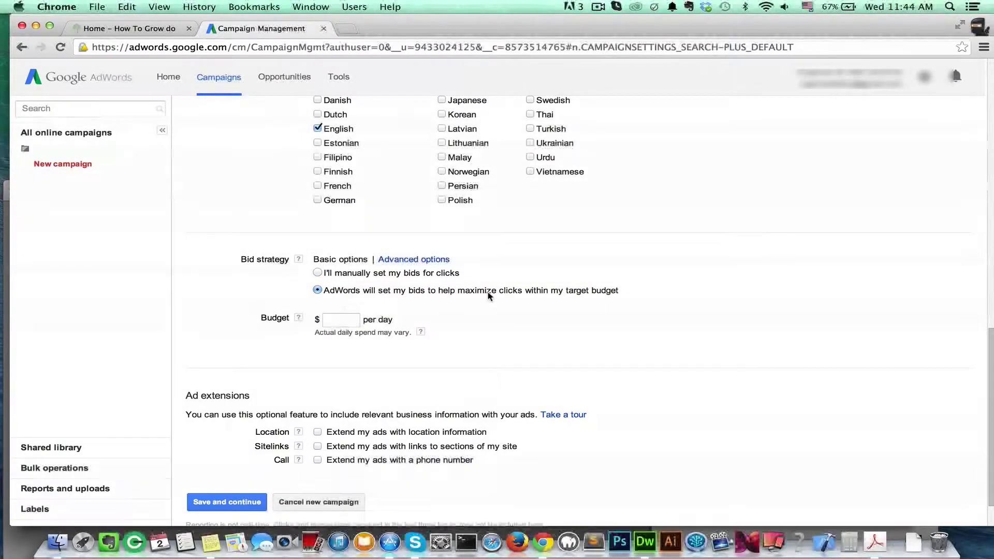
Set the campaign's daily budget to $2.
left_click(341, 324)
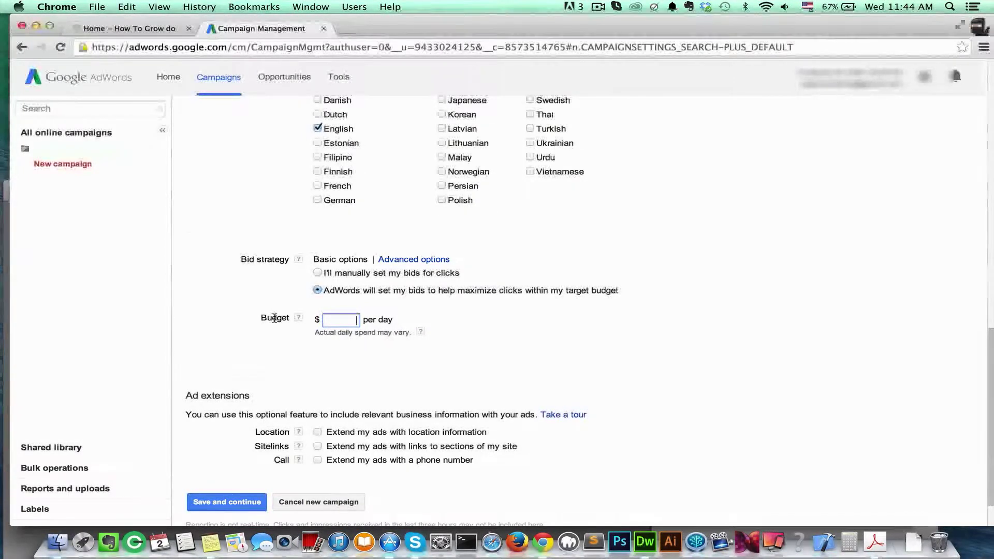
type("2")
left_click(232, 315)
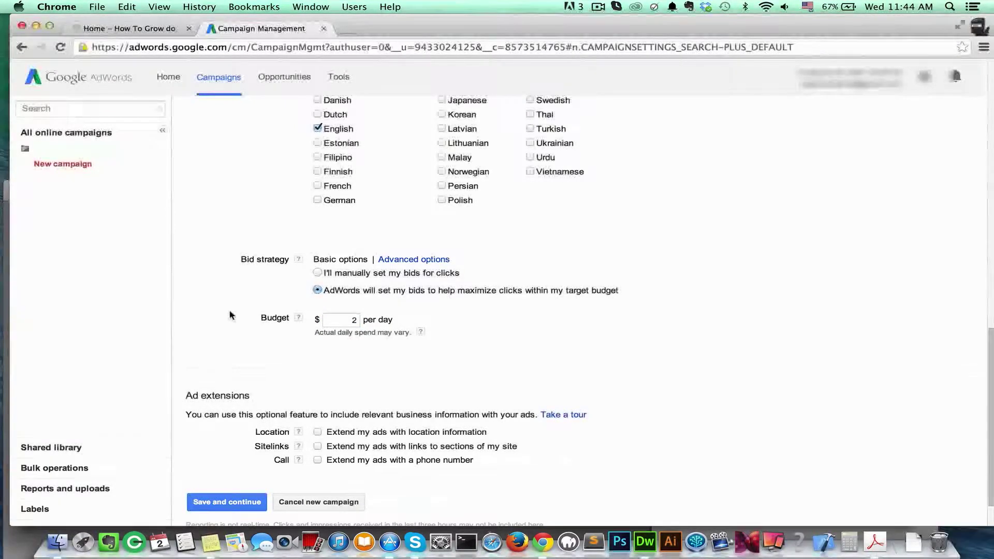
Change the daily budget to $1 and return it to $2 per day.
left_click_drag(342, 321, 374, 323)
type("1")
left_click(220, 319)
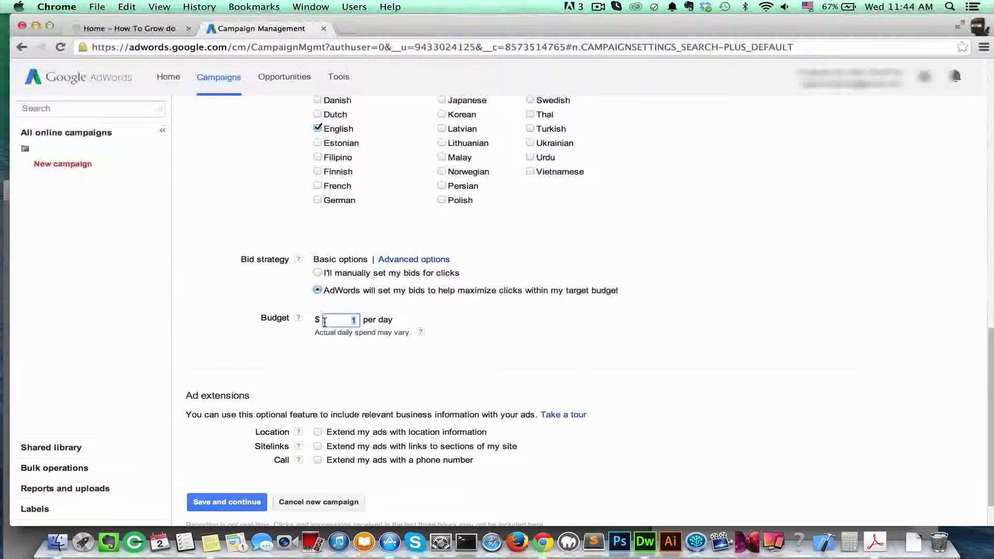
type("2")
left_click(226, 325)
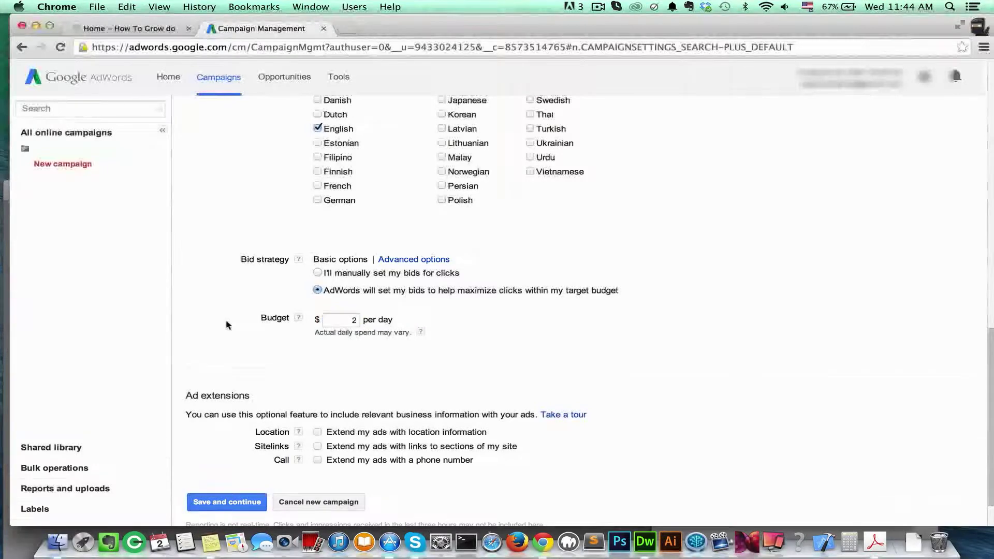
left_click(354, 321)
key("BackSpace")
Examine the call, sitelinks and location ad extension options, enabling each one briefly and leaving all three disabled.
scroll(247, 306, "down", 2)
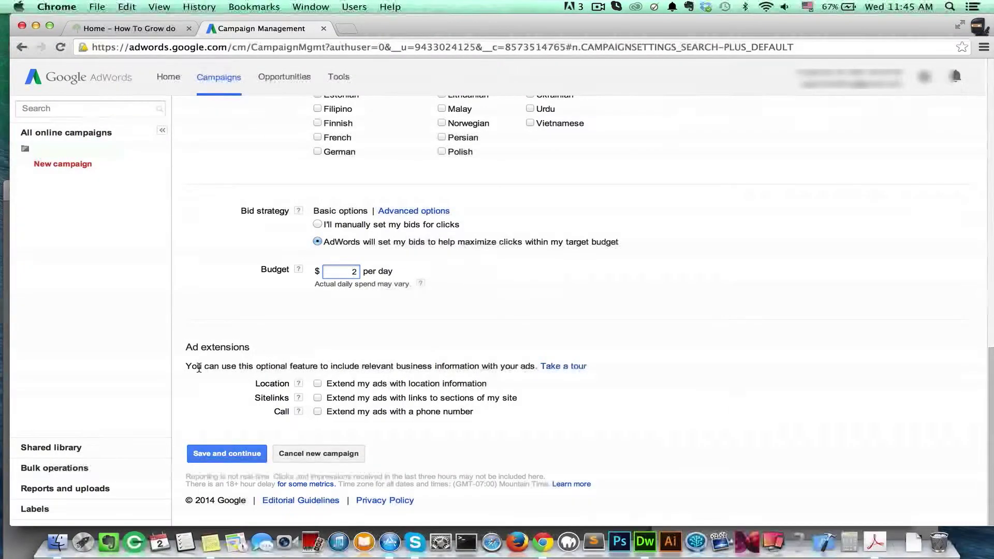
left_click(317, 413)
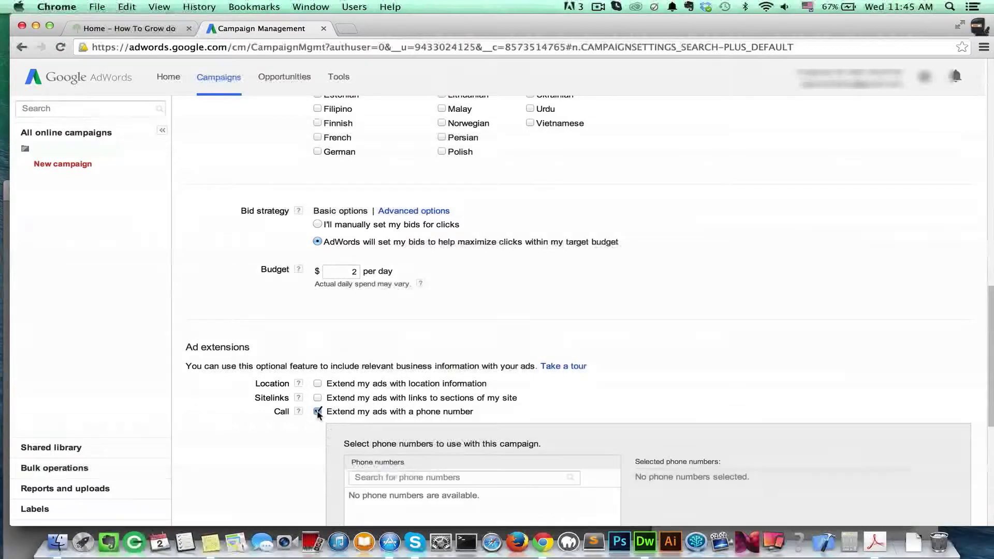
left_click(317, 412)
left_click(317, 398)
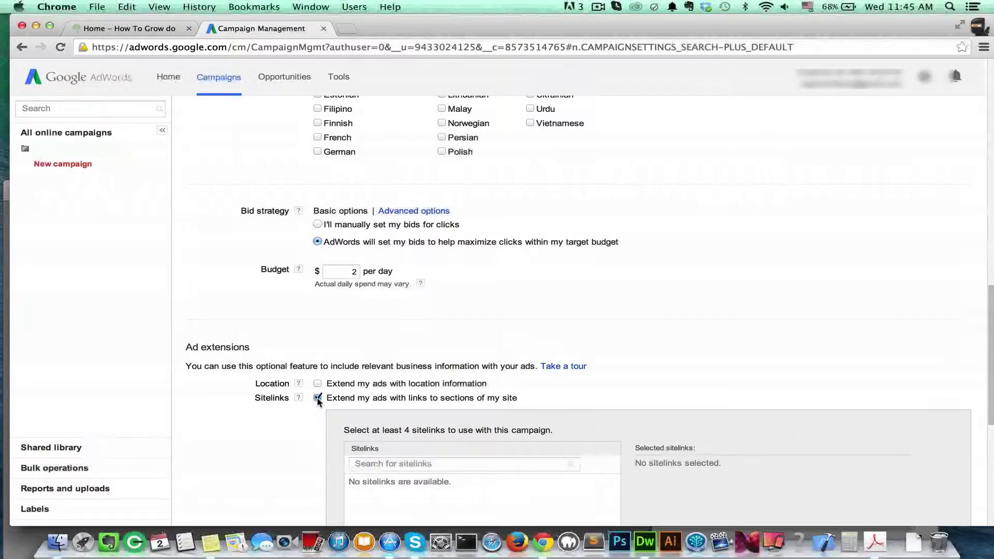
left_click(317, 398)
left_click(317, 383)
left_click(317, 384)
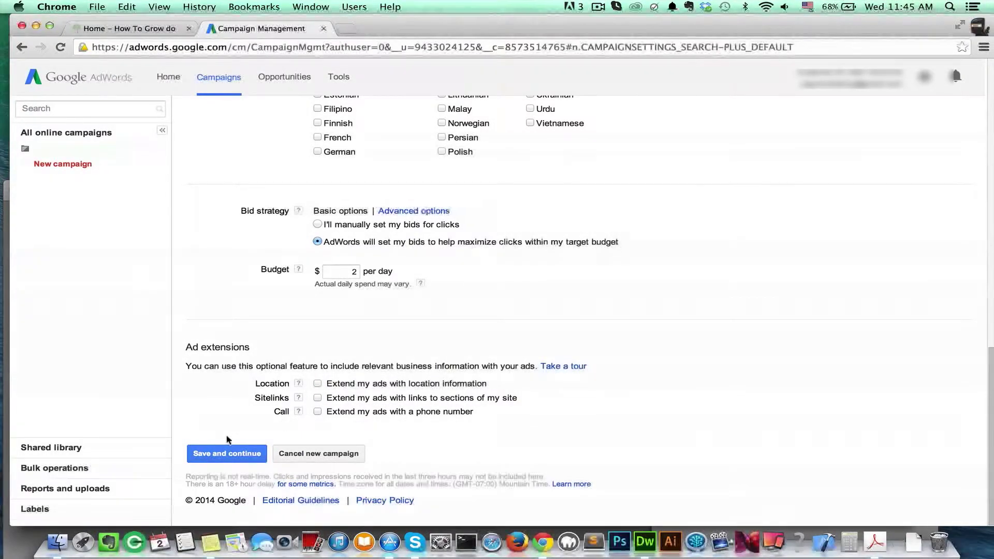
Save the campaign settings, continue to ad group creation and name the ad group "Home Page".
left_click(231, 454)
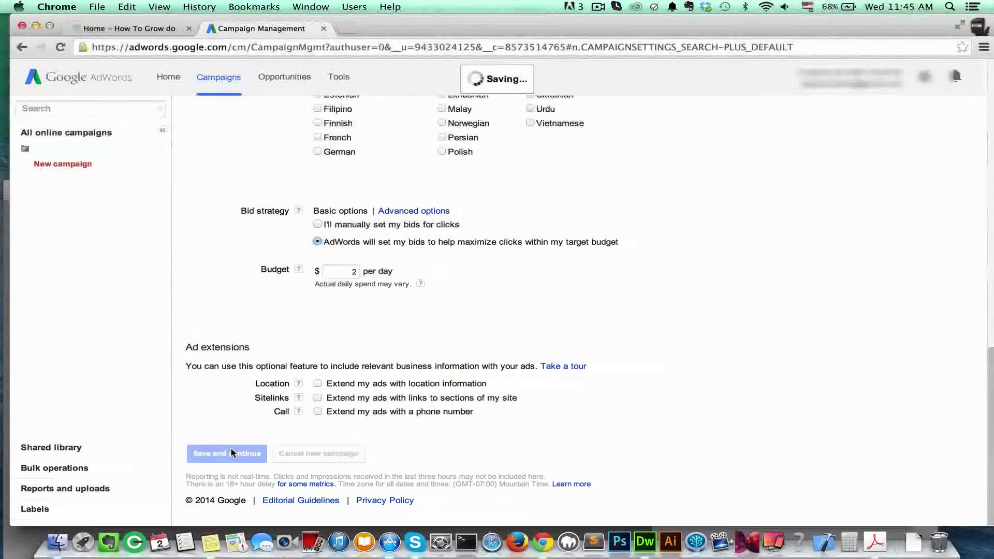
left_click_drag(359, 212, 285, 212)
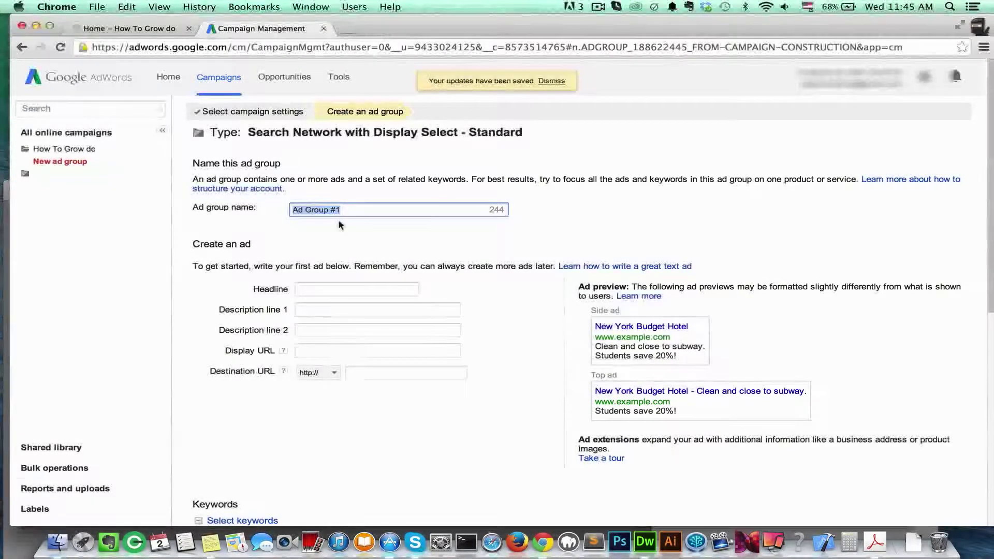
type("Home Page")
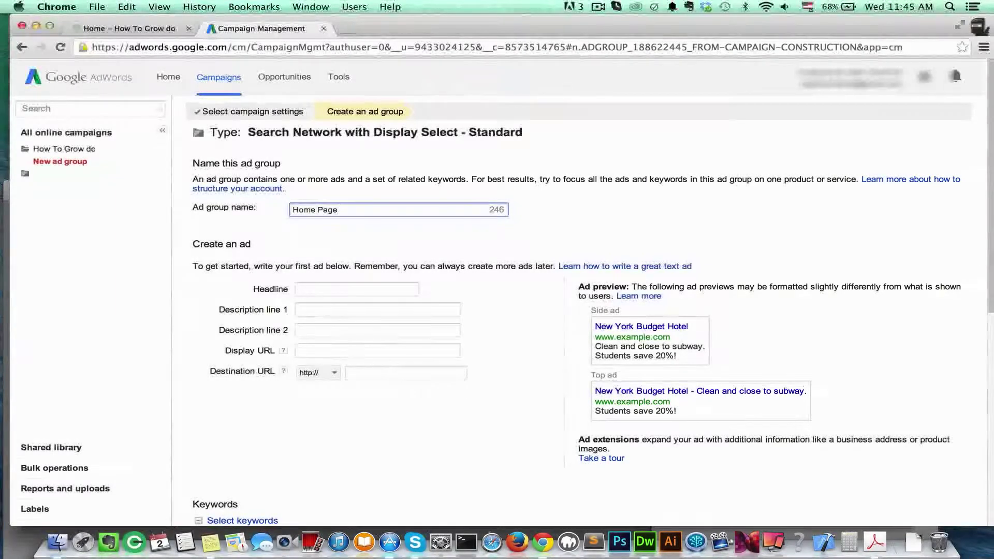
Set the headline of the group's first text ad to "doTERRA Tips & Tricks".
scroll(269, 244, "down", 3)
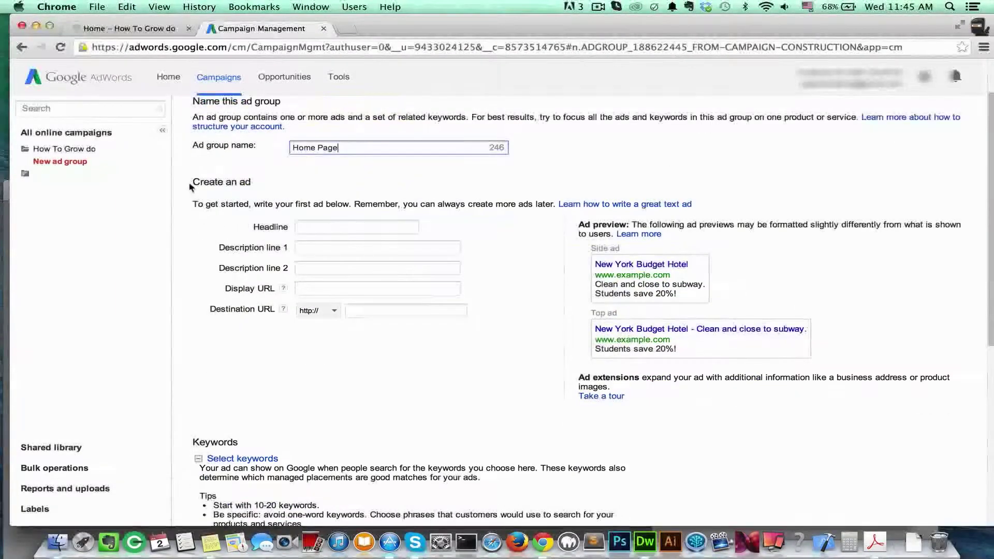
left_click(310, 227)
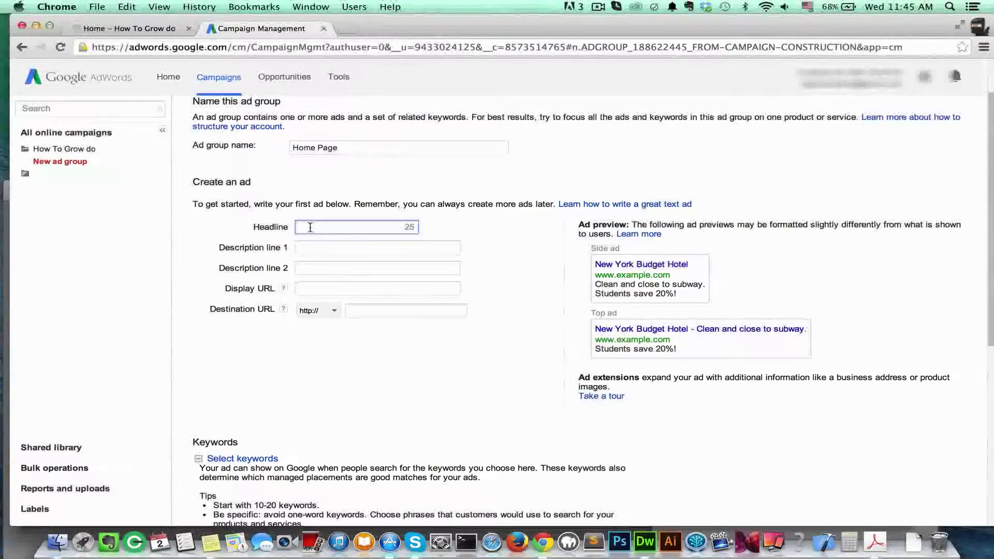
type("Learn")
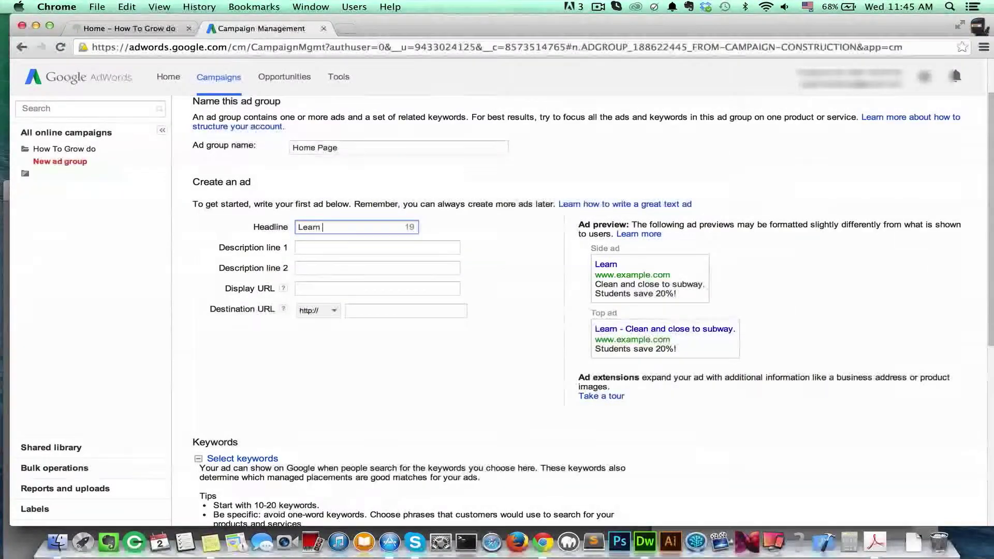
key("BackSpace")
key("BackSpace")
key("BackSpace")
key("BackSpace")
key("BackSpace")
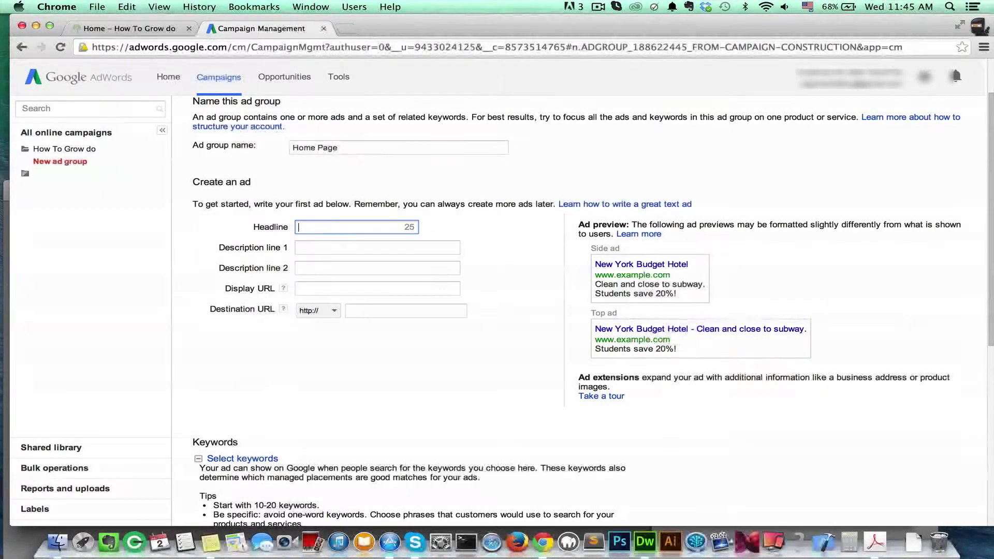
type("doTERRA")
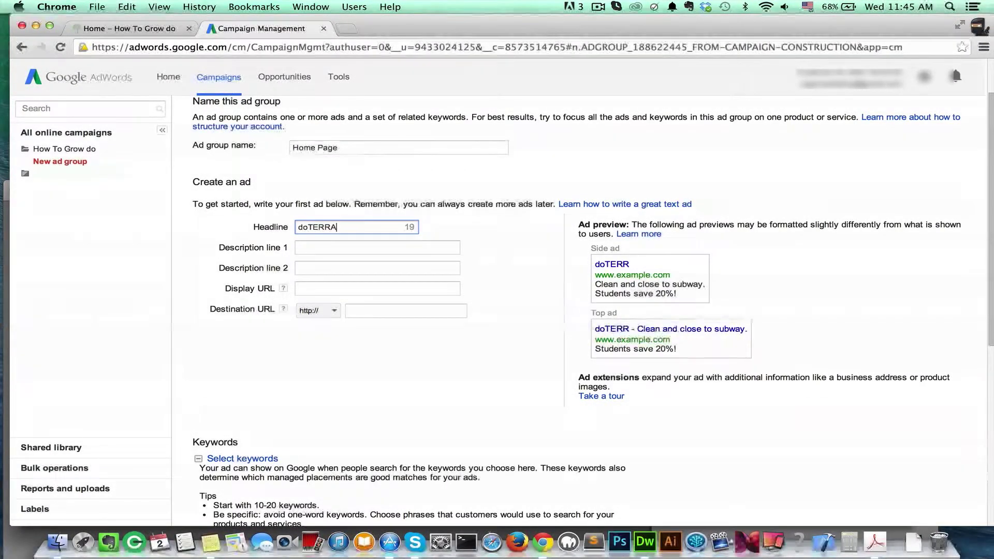
type(" Tips & Tricks")
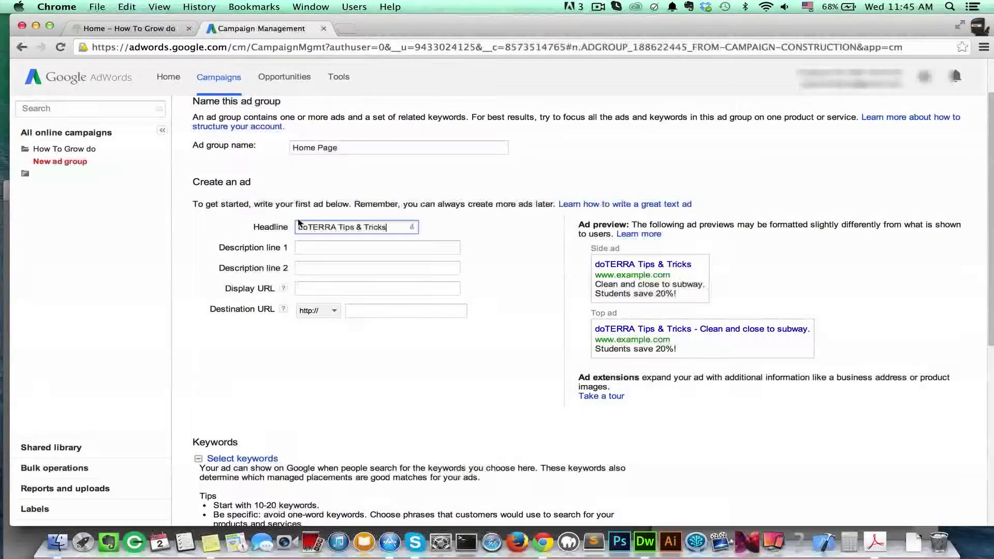
Enter "Learn ways you can expand your" as the ad's description line 1 and "doTERRA" as description line 2.
left_click(338, 249)
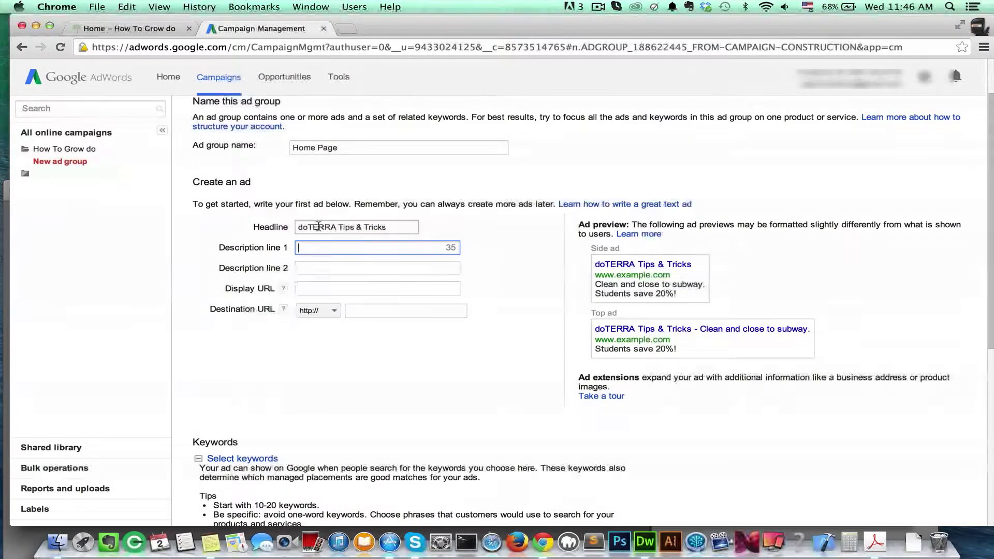
left_click_drag(296, 227, 409, 227)
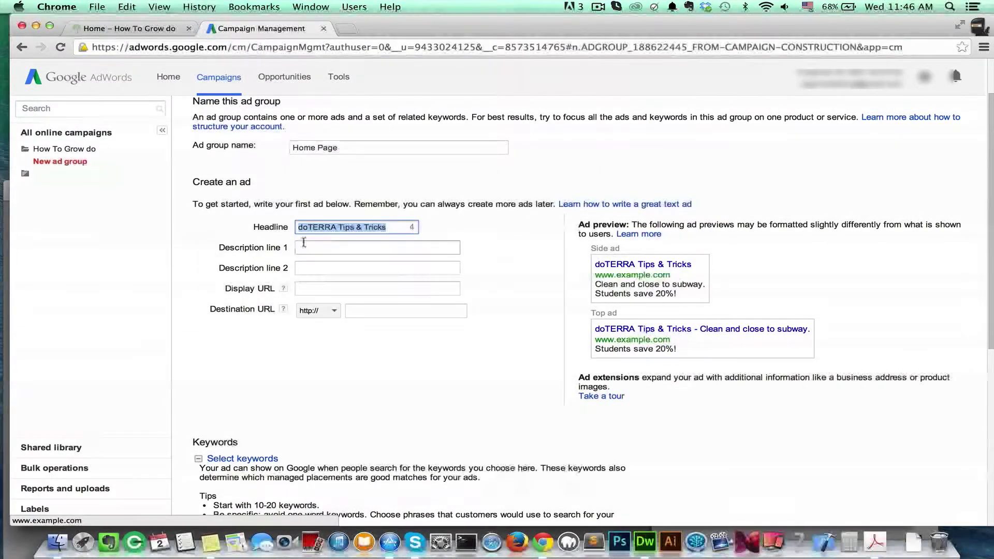
left_click(327, 249)
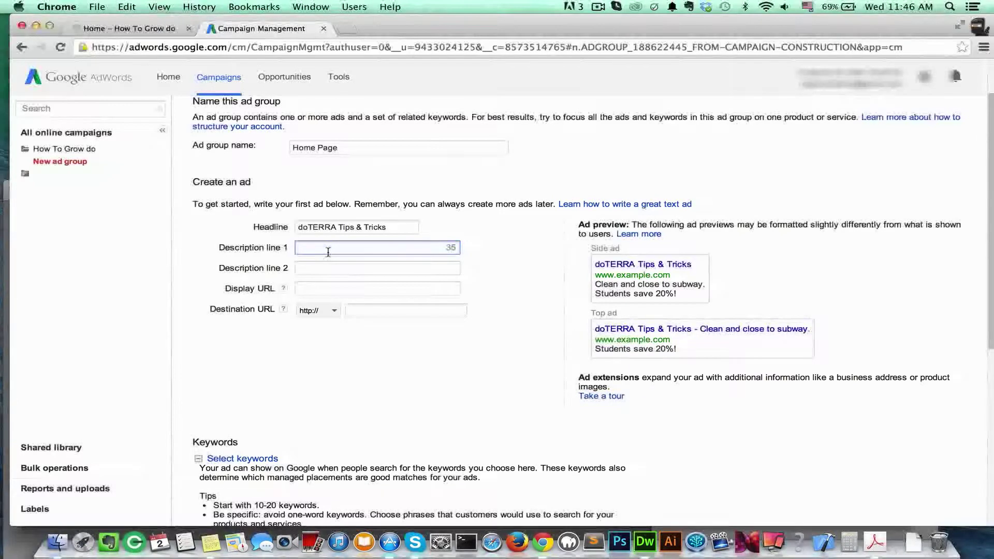
type("Learn")
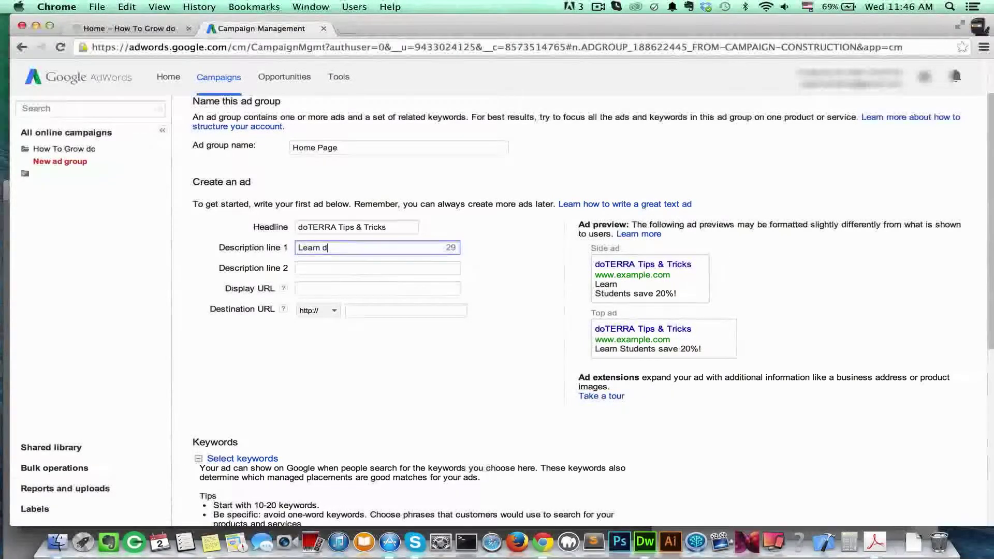
type("doTERARA")
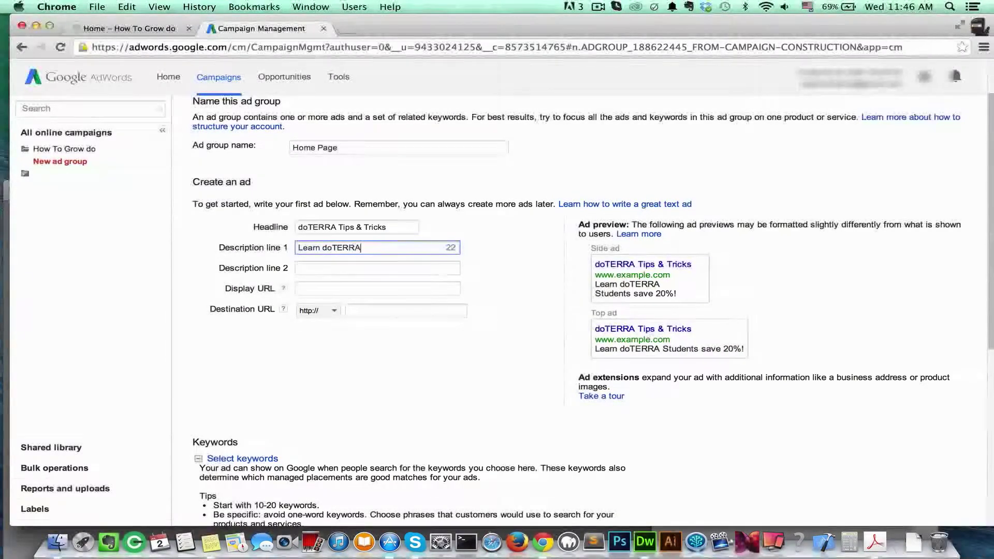
key("BackSpace")
key("BackSpace")
key("BackSpace")
key("BackSpace")
key("BackSpace")
key("BackSpace")
key("BackSpace")
type("ways")
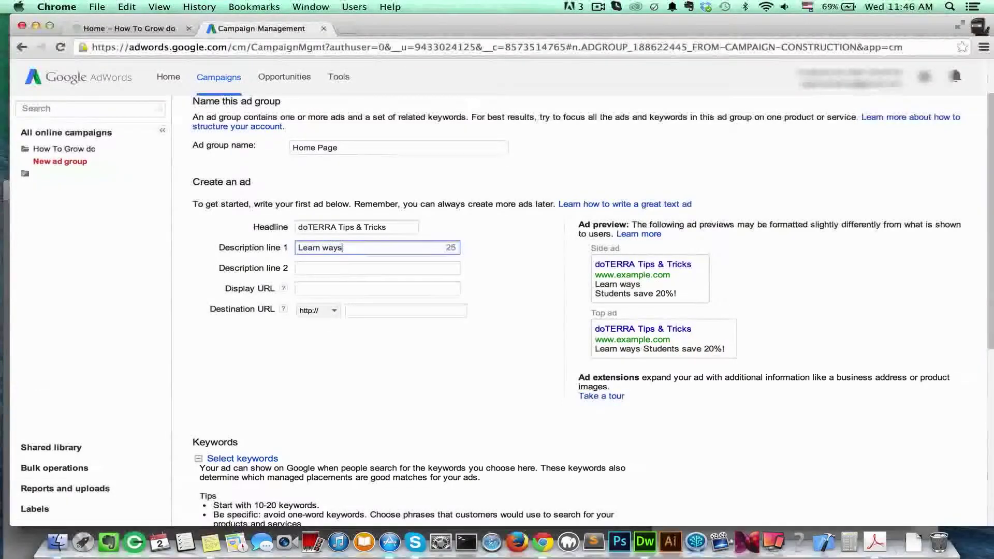
type(" you can expand your")
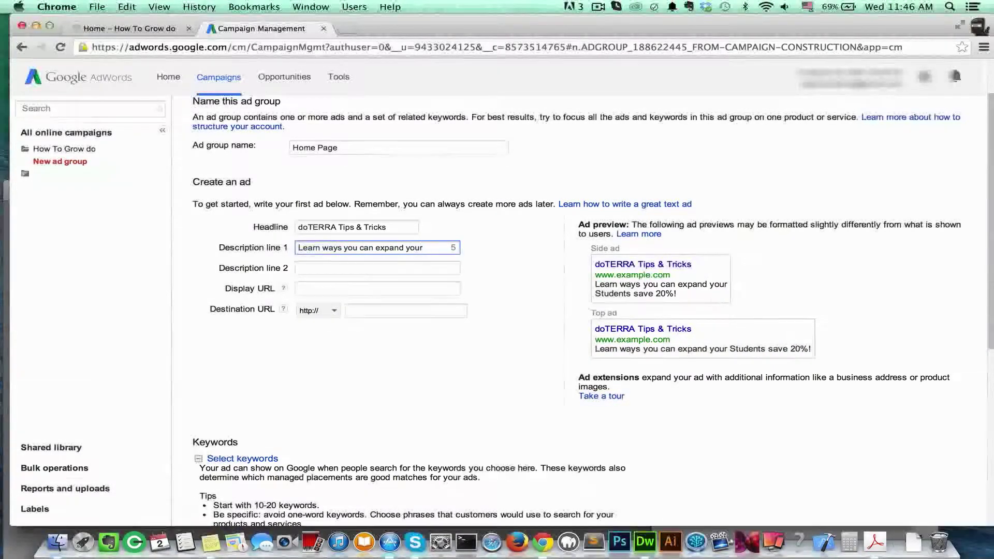
key("Tab")
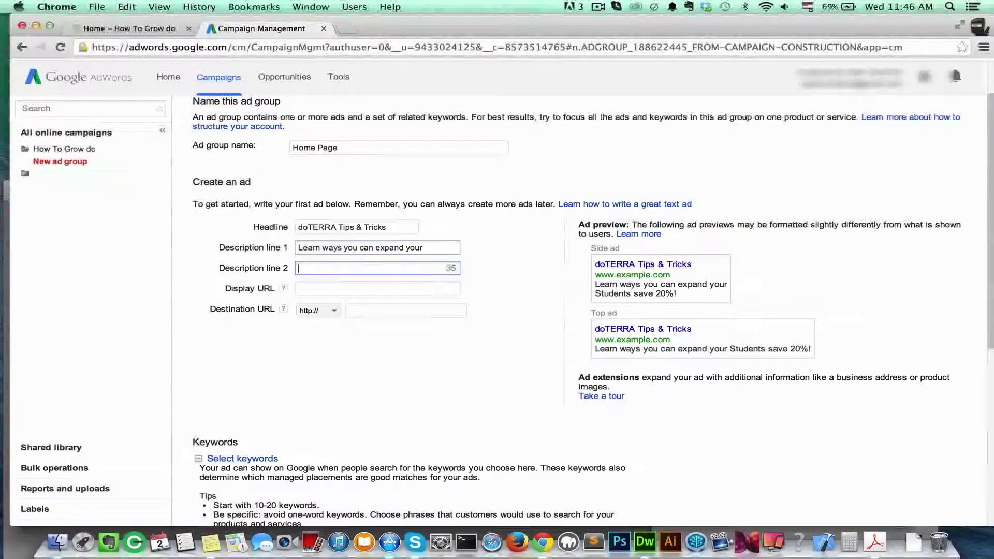
type("doTERRA")
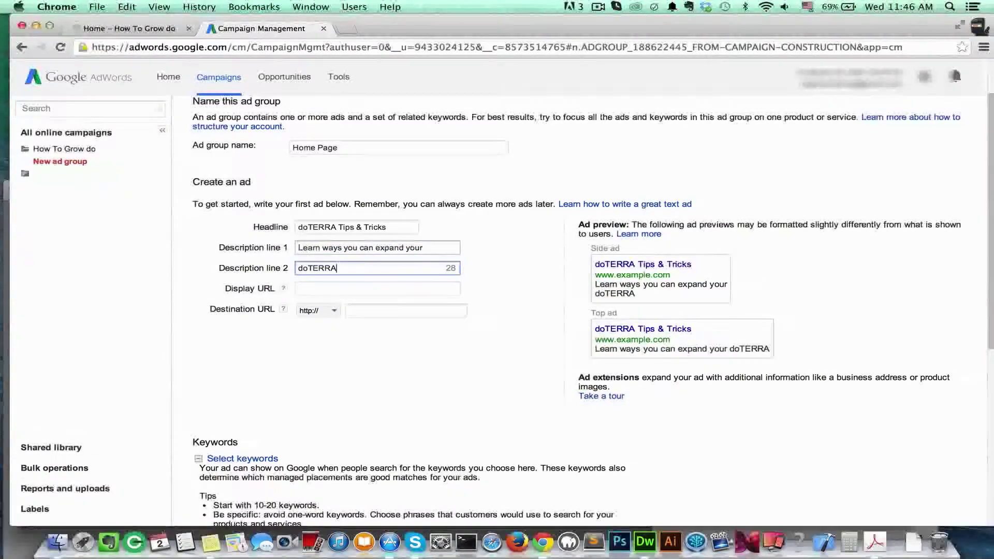
Replace "your" in description line 1 with "a doTERRA" so it reads "Learn ways you can expand a doTERRA".
left_click(449, 251)
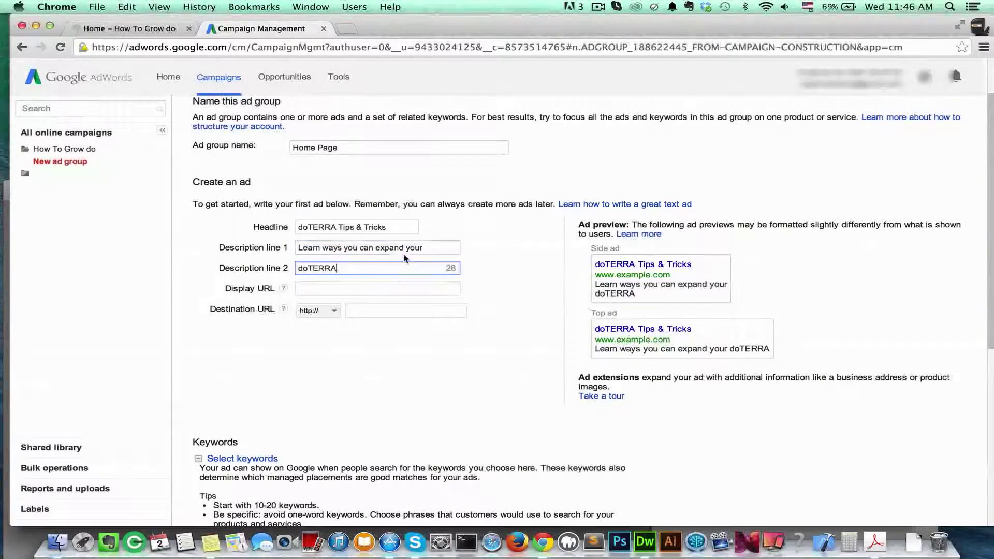
double_click(415, 248)
type("a")
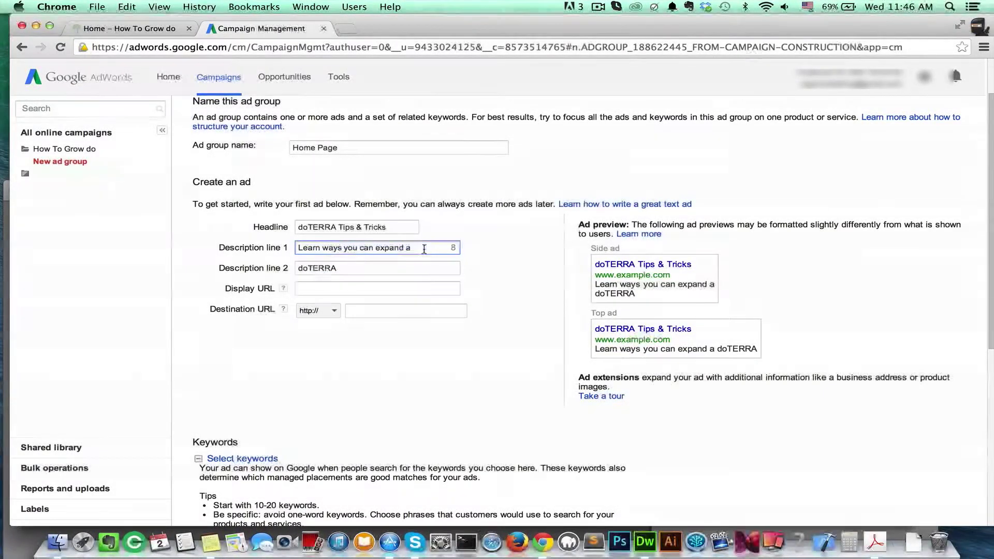
type(" doTERRA")
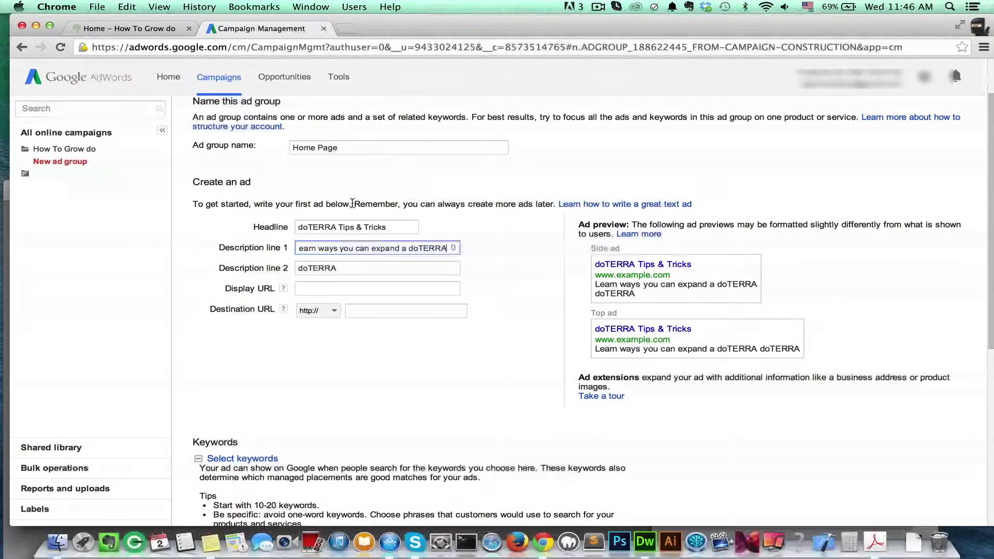
Replace the text of description line 2 with "business online for free!".
key("Tab")
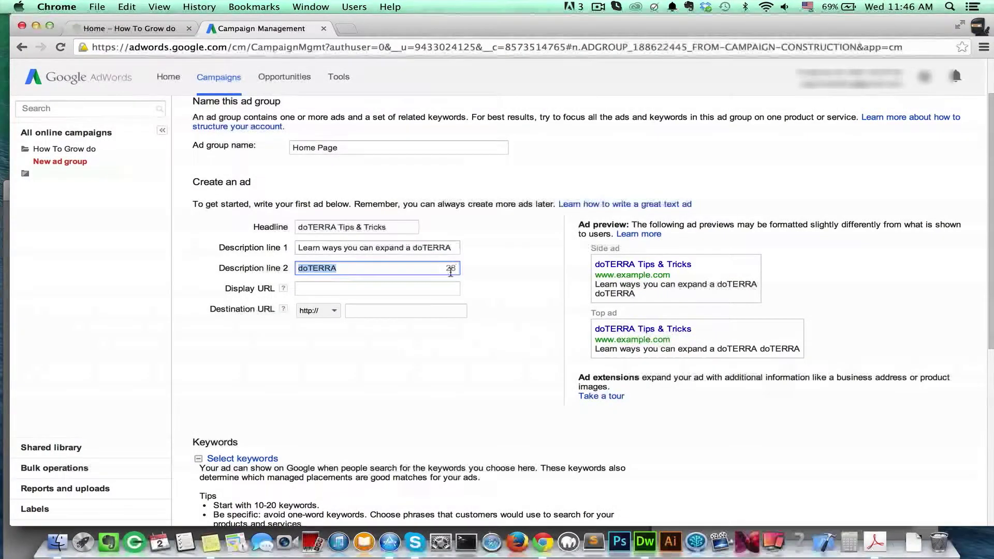
type("busi")
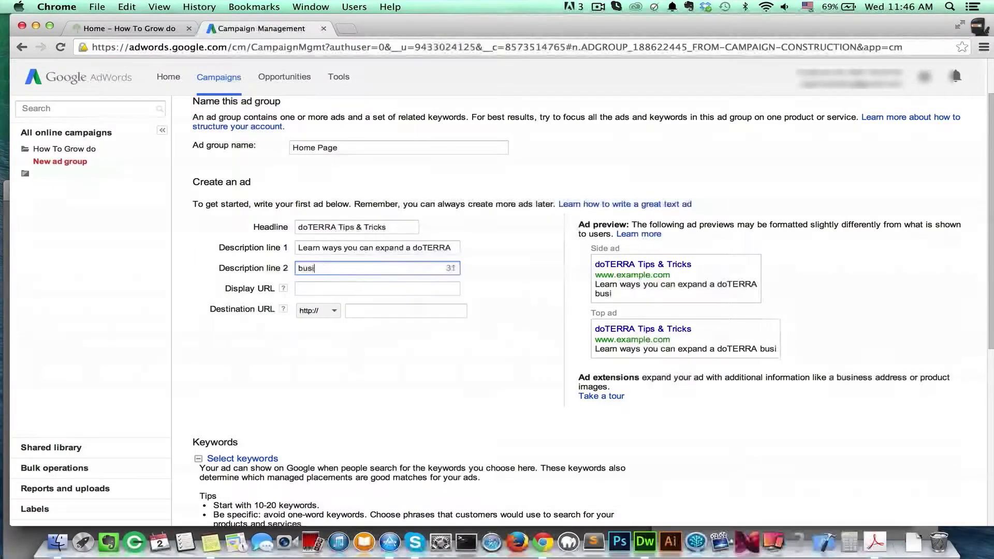
type("ness online for free")
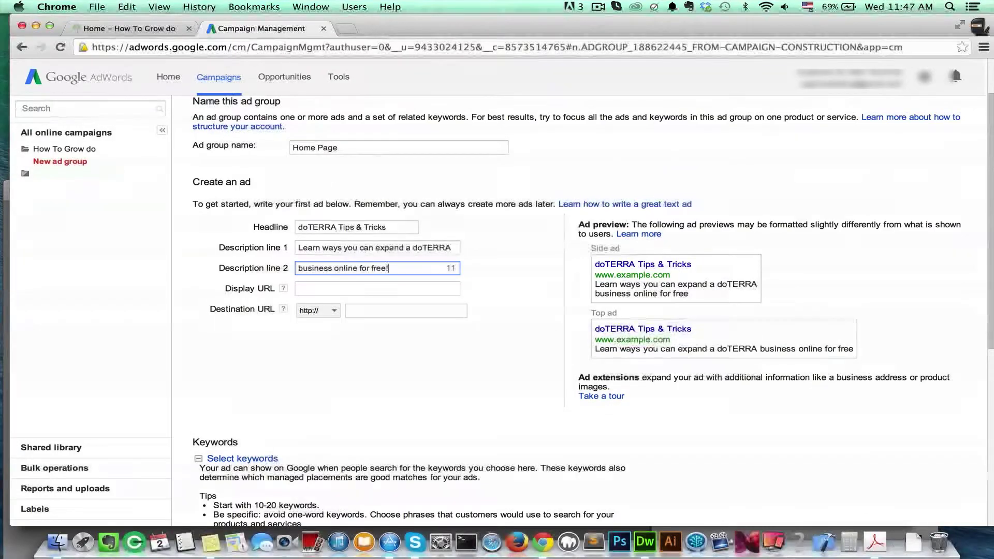
type("!")
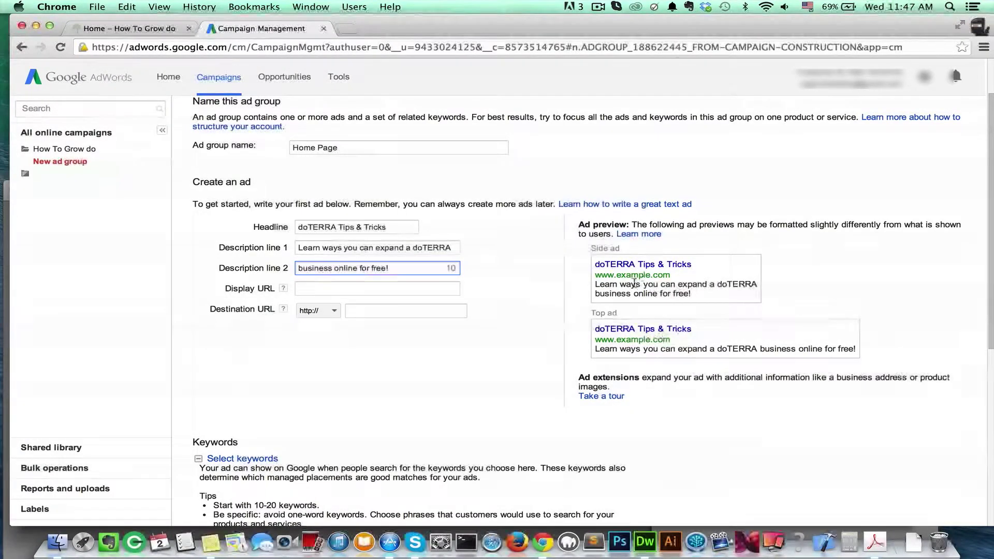
left_click(357, 285)
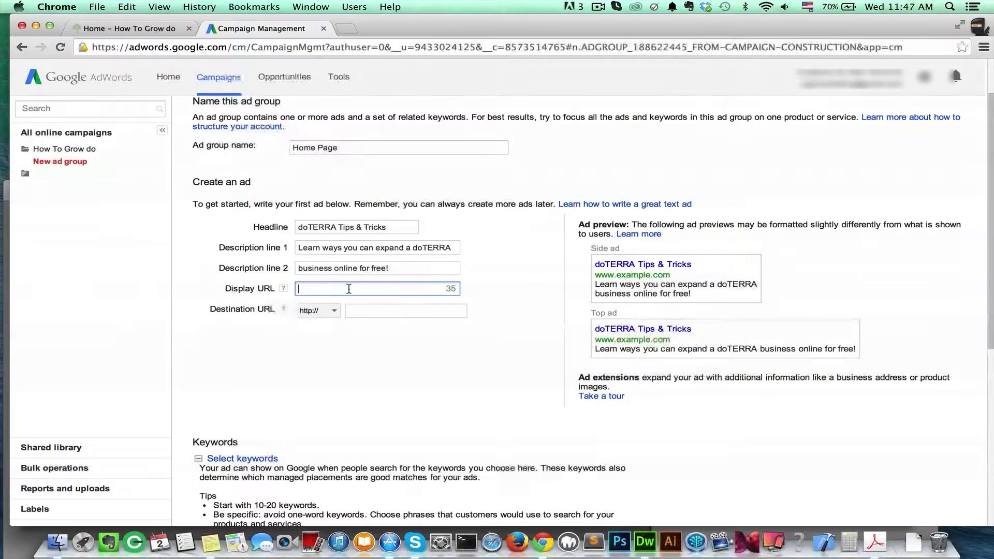
type("www.")
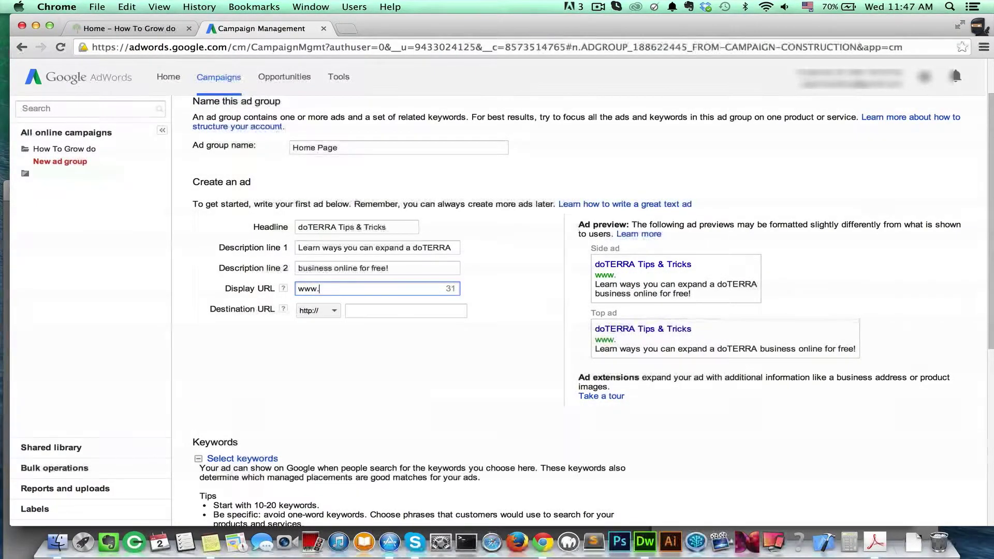
type("howtog")
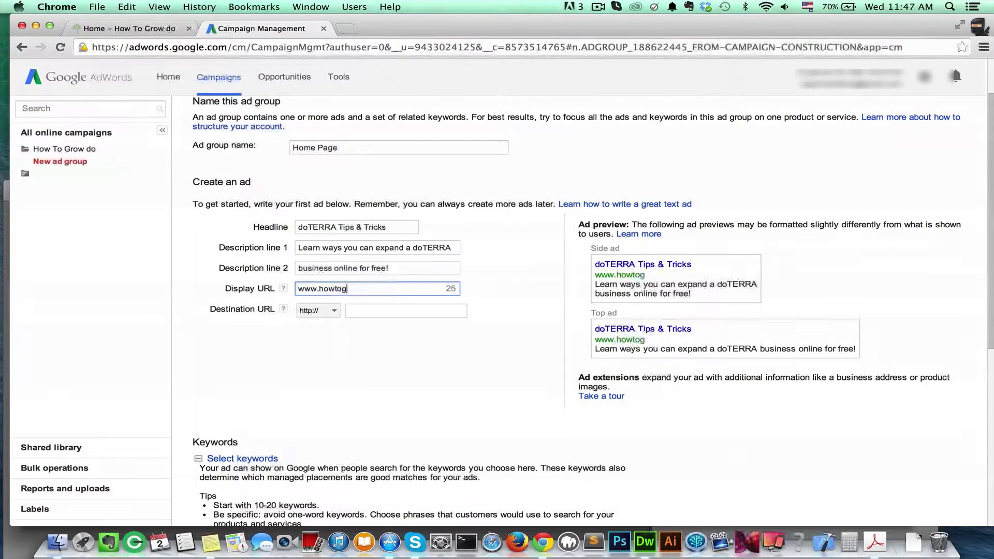
type("rowdo.com")
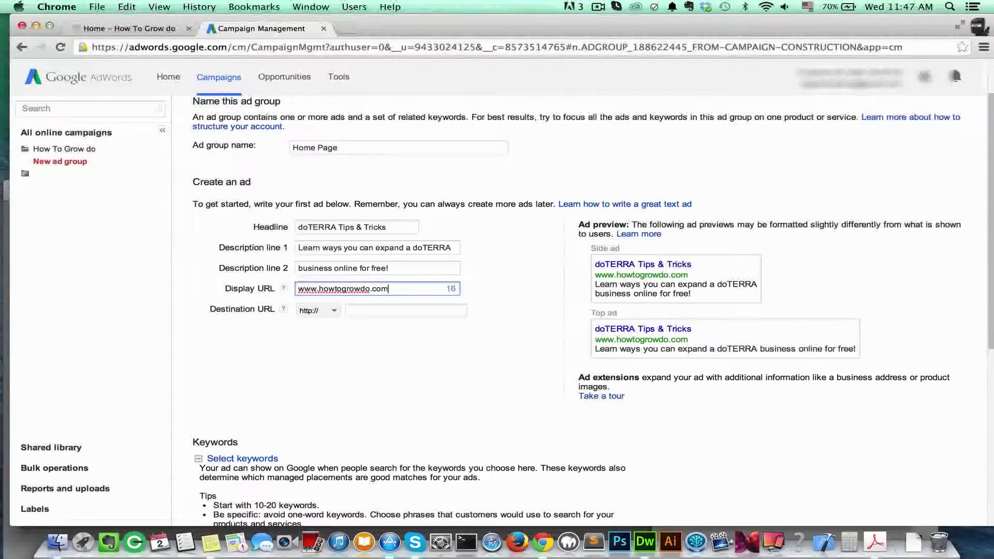
left_click(439, 372)
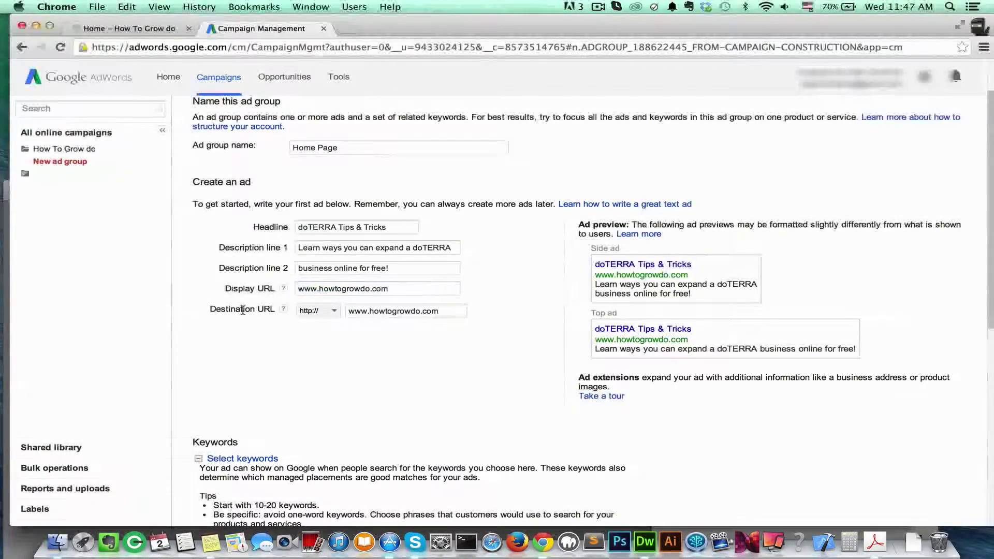
left_click(439, 312)
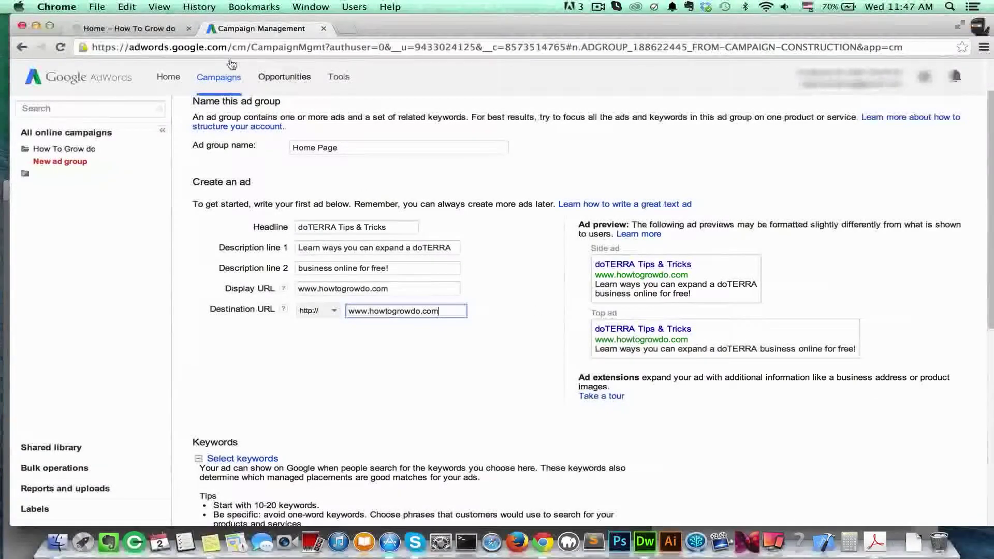
left_click(157, 31)
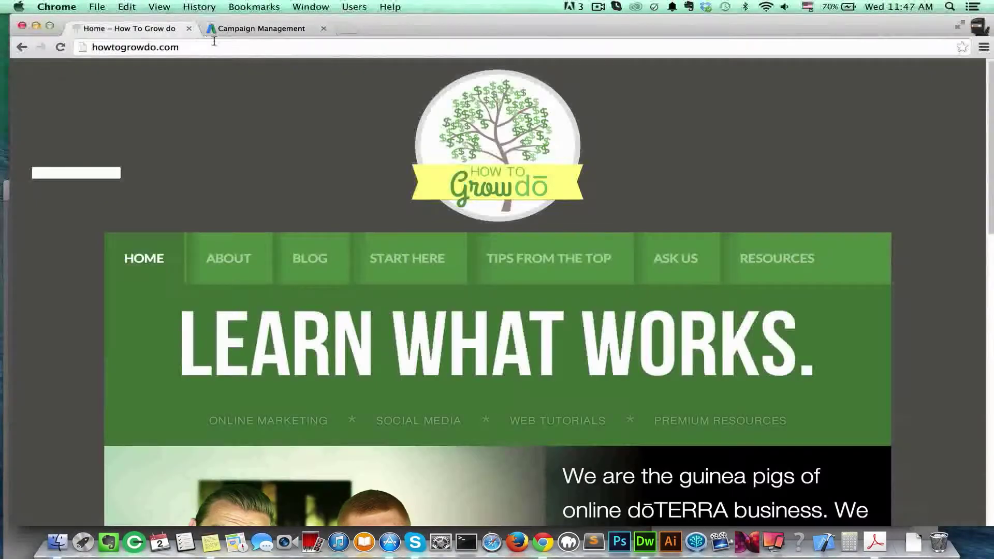
left_click(239, 29)
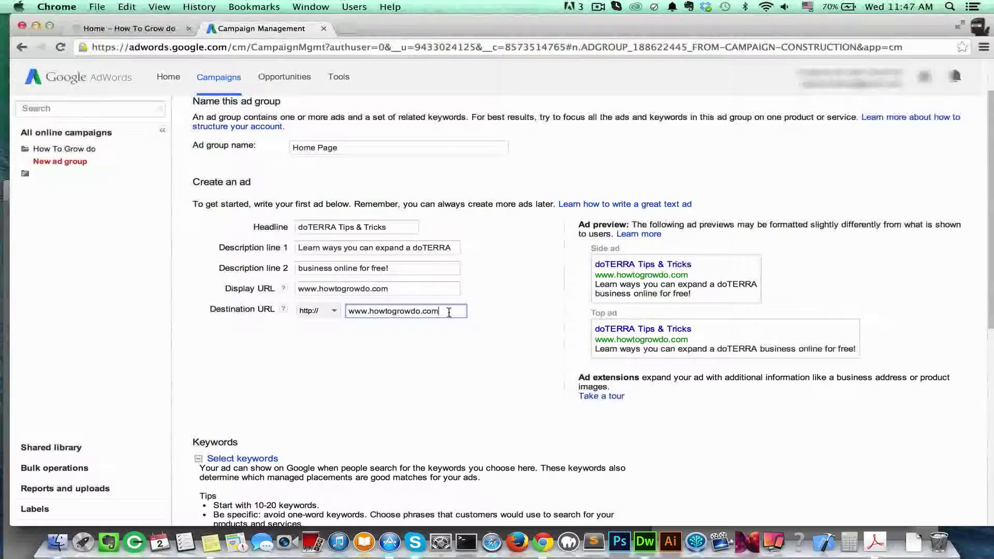
type("/")
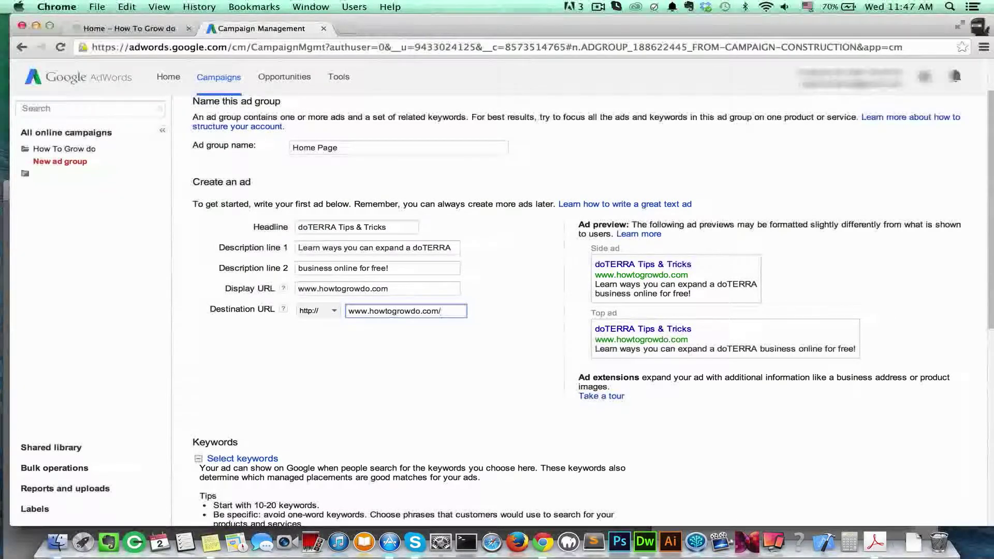
type("try-a-s")
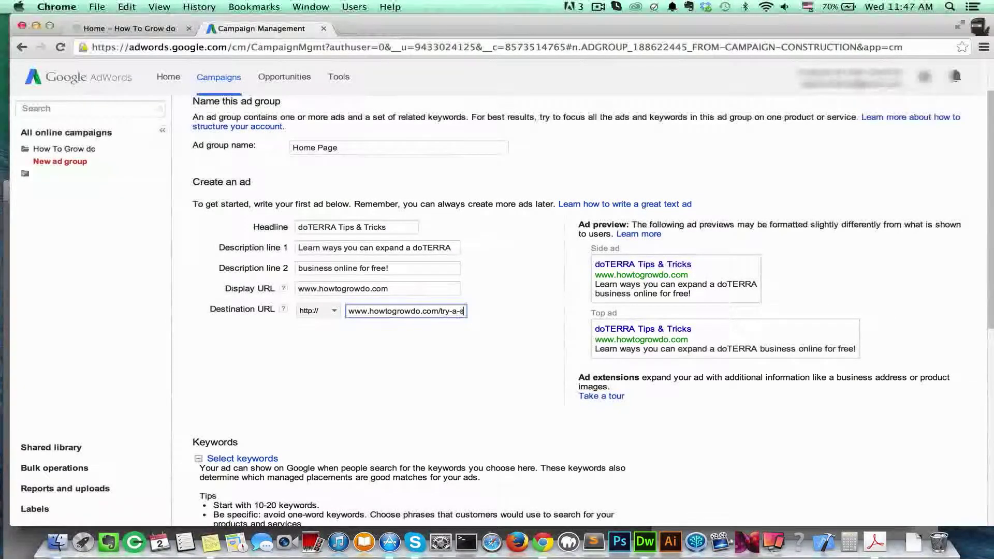
type("ample")
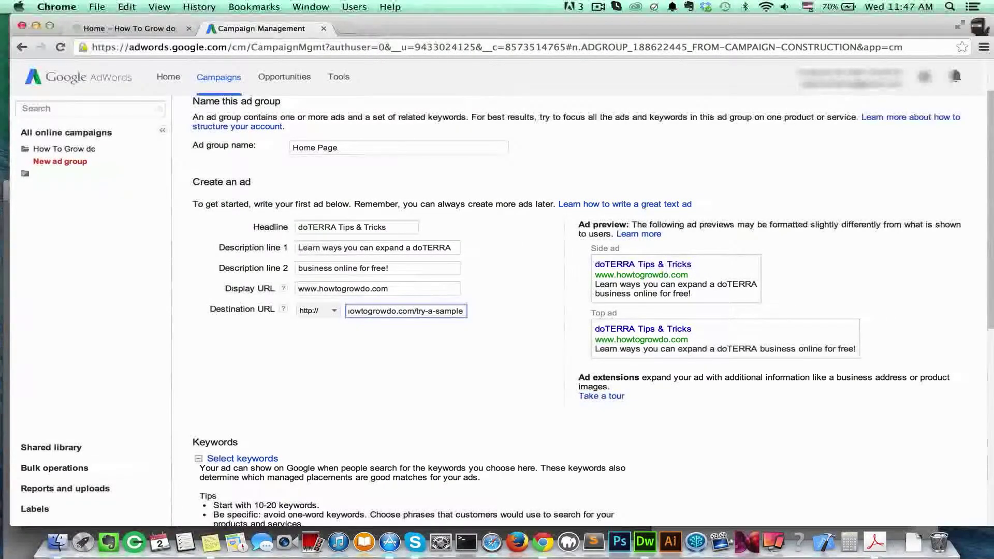
left_click(406, 359)
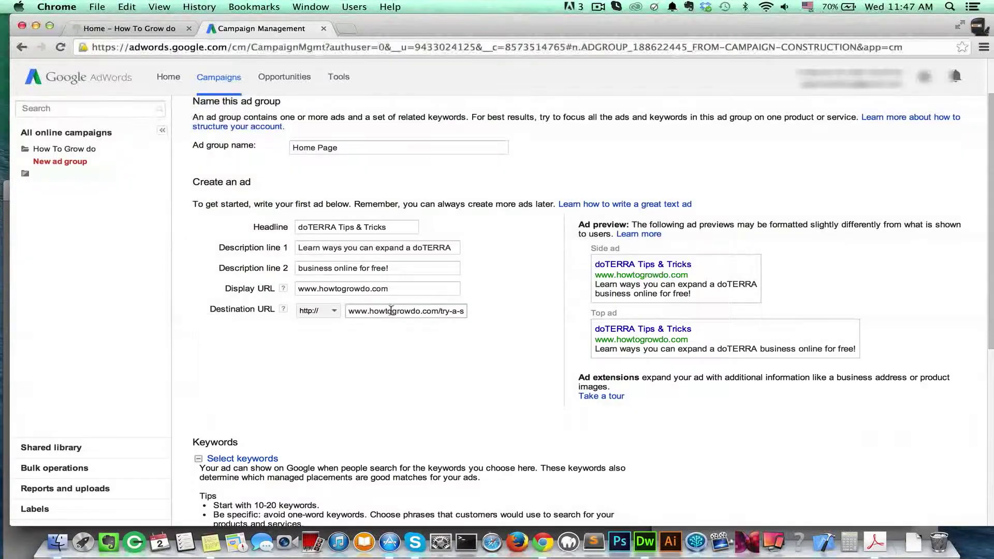
left_click_drag(422, 311, 489, 311)
left_click(414, 311)
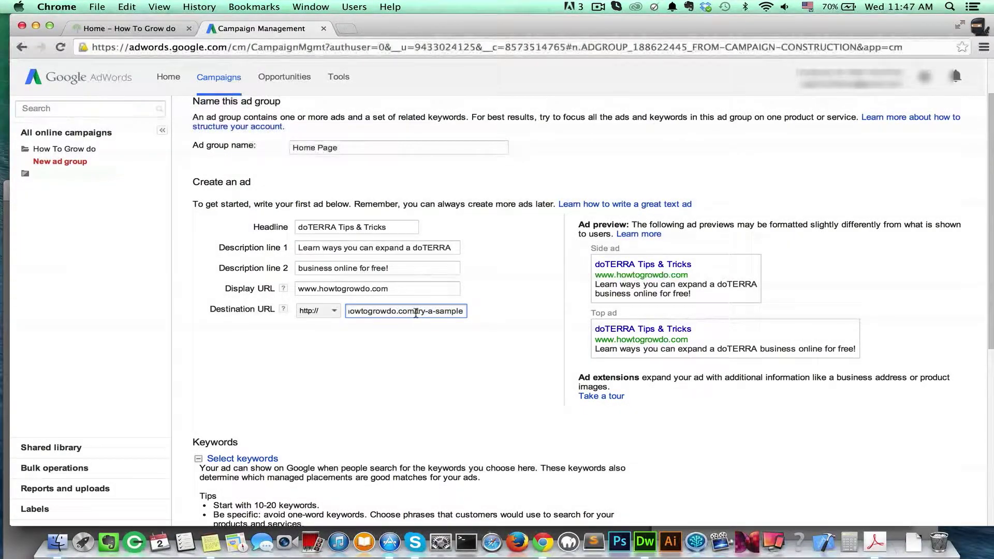
left_click_drag(414, 311, 516, 312)
key("BackSpace")
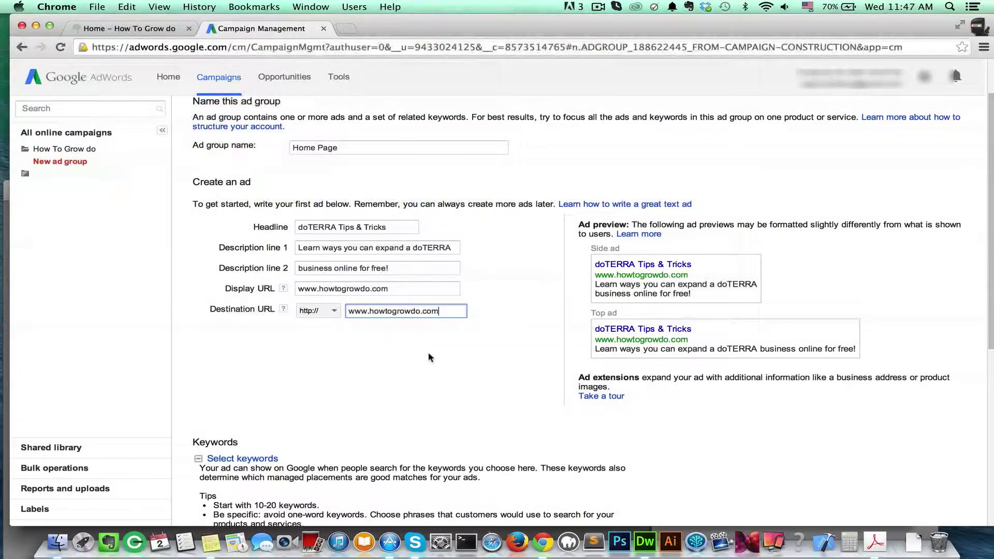
left_click(428, 333)
Enter "doterra marketing" as the first keyword of the Home Page ad group.
scroll(363, 321, "down", 3)
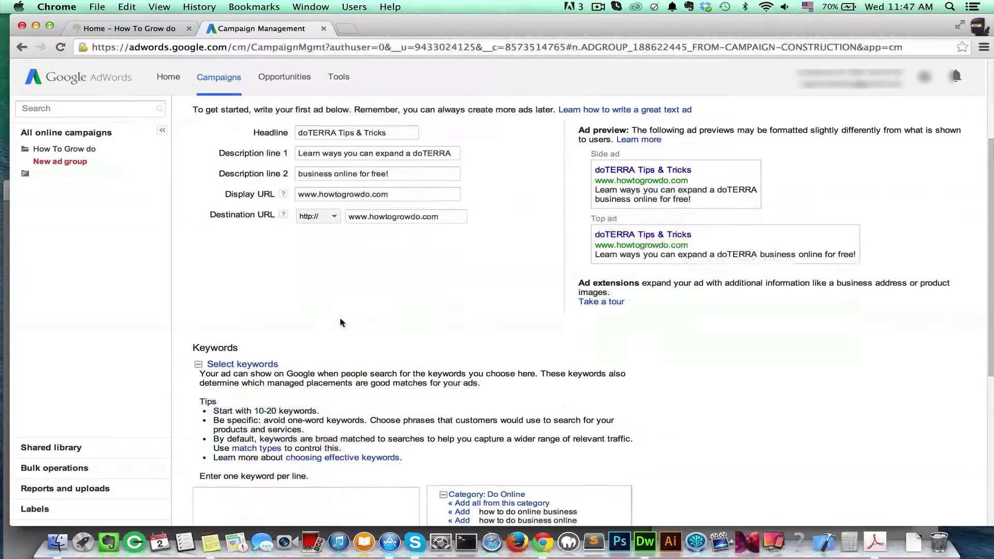
scroll(377, 291, "down", 3)
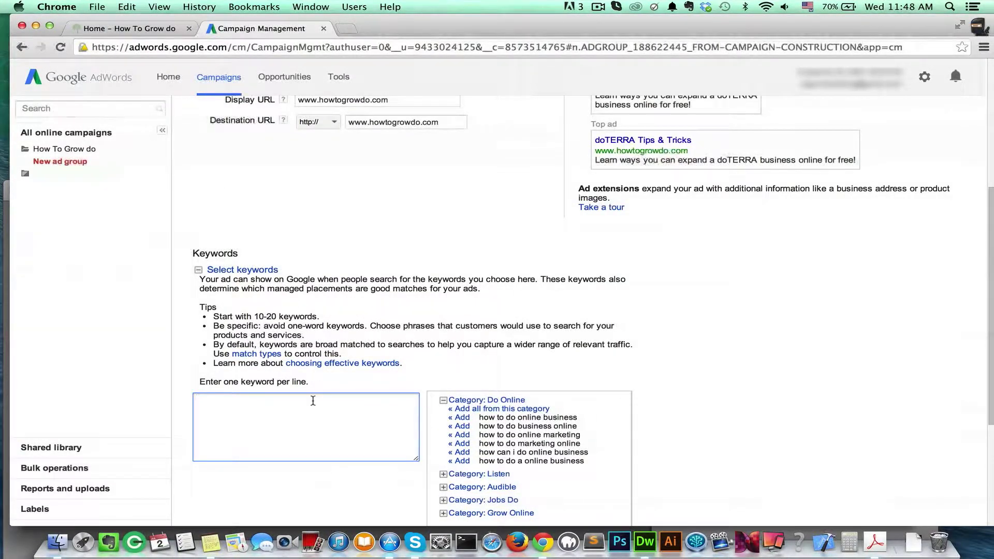
scroll(321, 393, "down", 1)
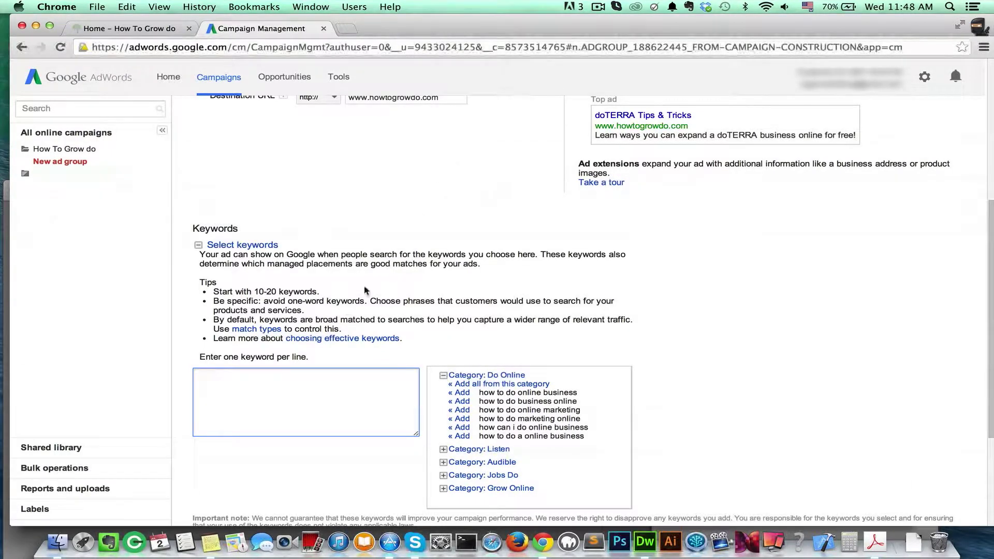
scroll(484, 173, "up", 1)
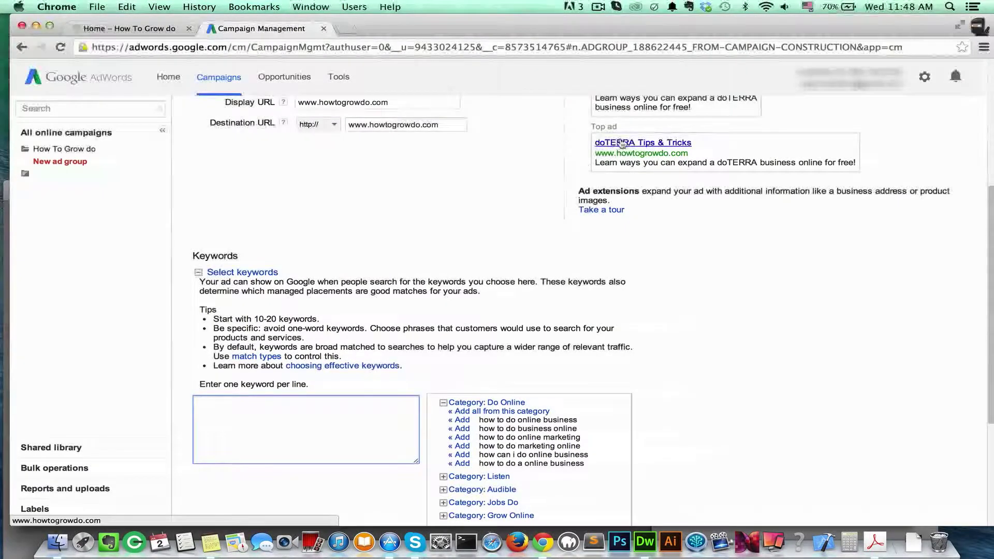
scroll(529, 154, "up", 1)
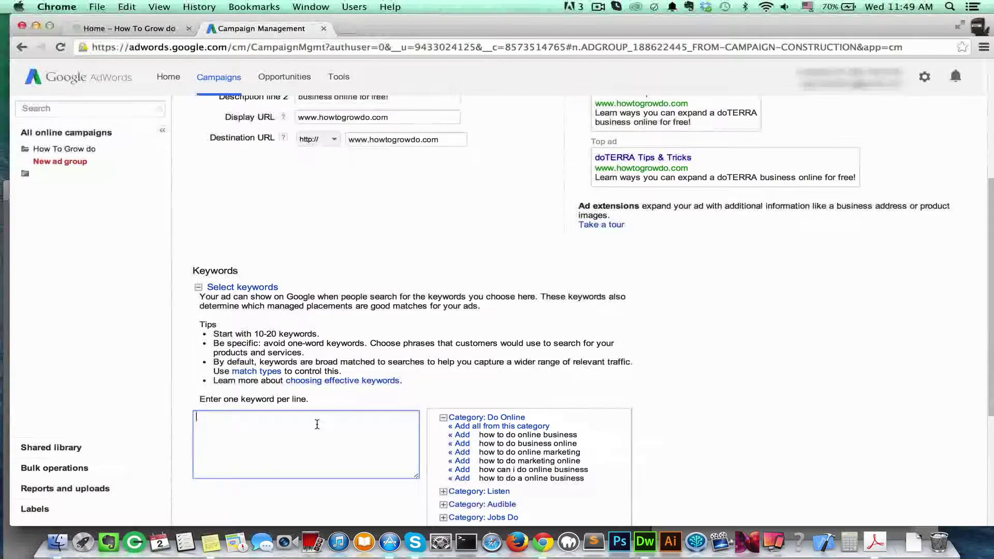
type("doterra ")
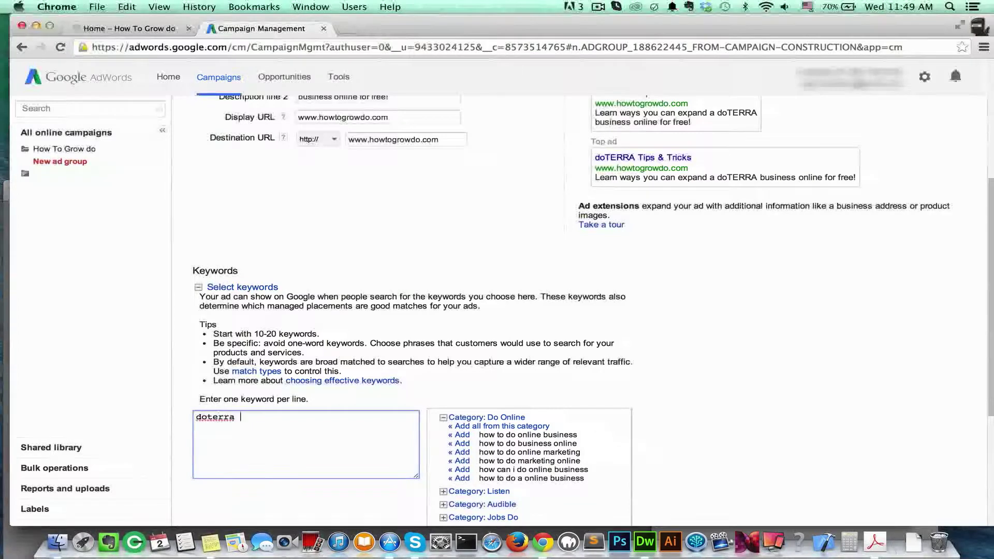
type("marketing")
Add "doterra tips" on its own line as the ad group's second keyword.
key("Return")
type("doterra ")
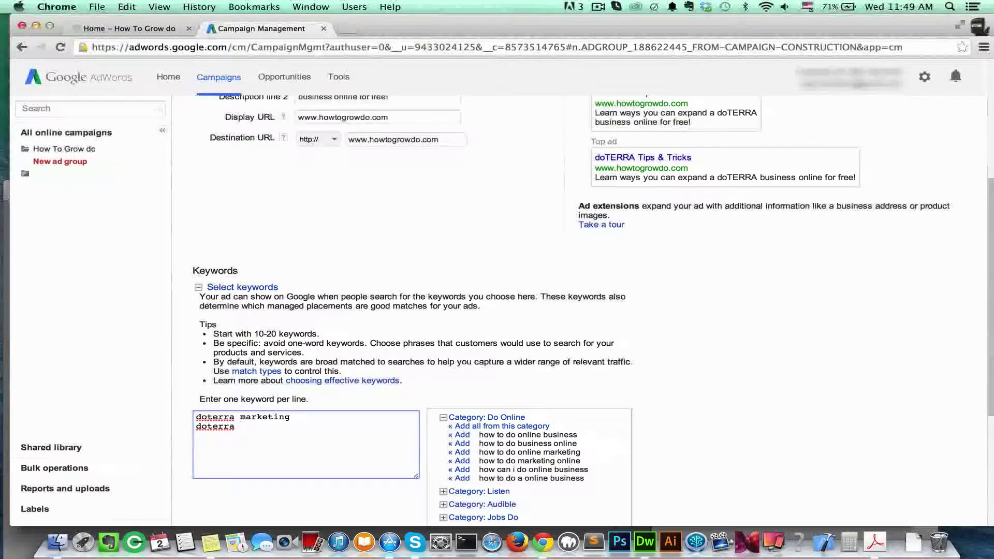
type("tiops")
key("BackSpace")
key("BackSpace")
key("BackSpace")
type("ps")
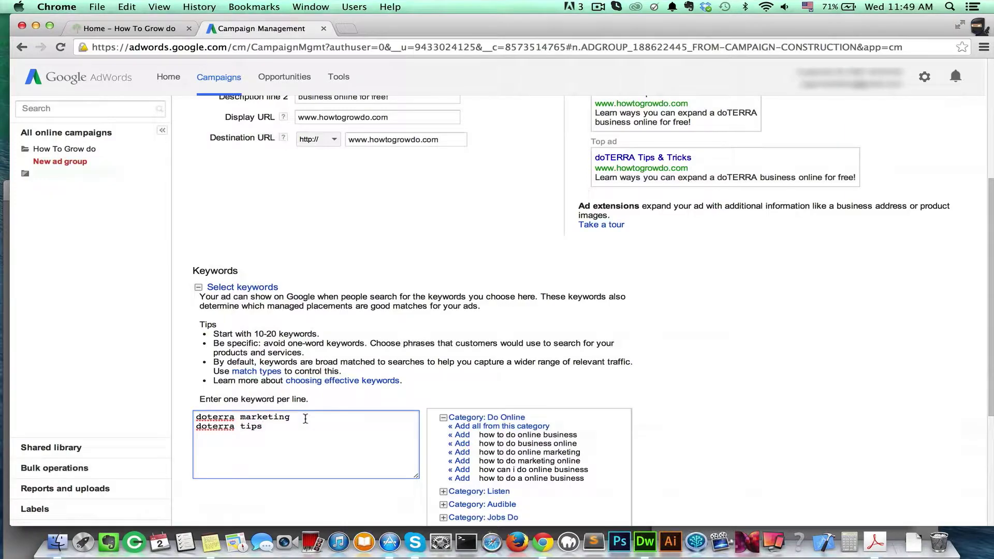
Save the Home Page ad group with its text ad and the two entered keywords.
scroll(306, 418, "down", 3)
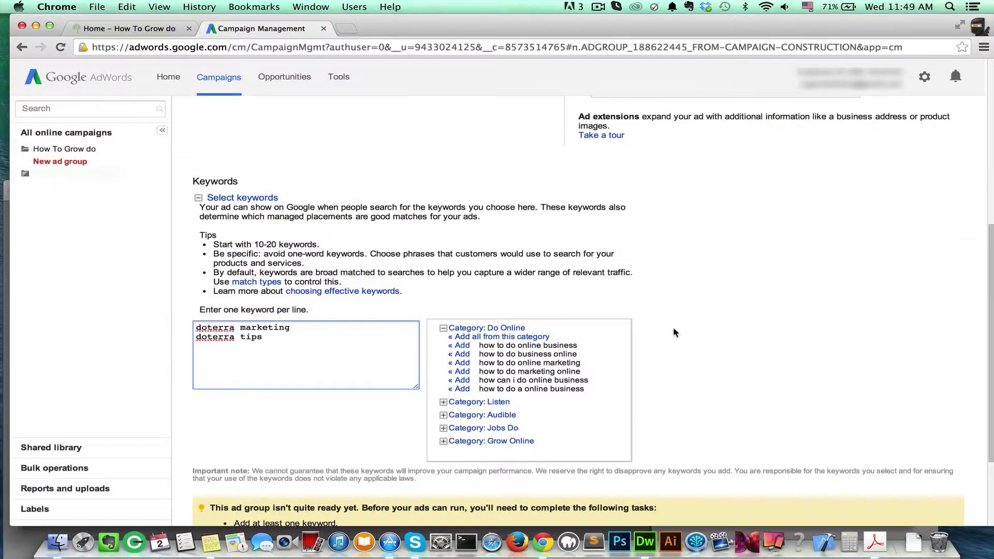
scroll(673, 329, "down", 4)
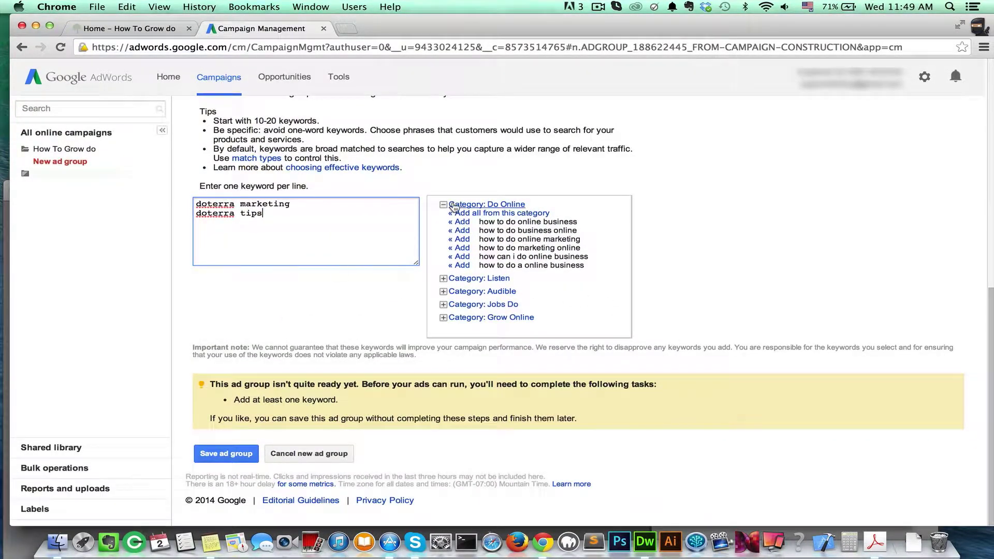
scroll(403, 233, "up", 8)
scroll(388, 236, "down", 8)
left_click_drag(282, 216, 161, 197)
left_click(294, 299)
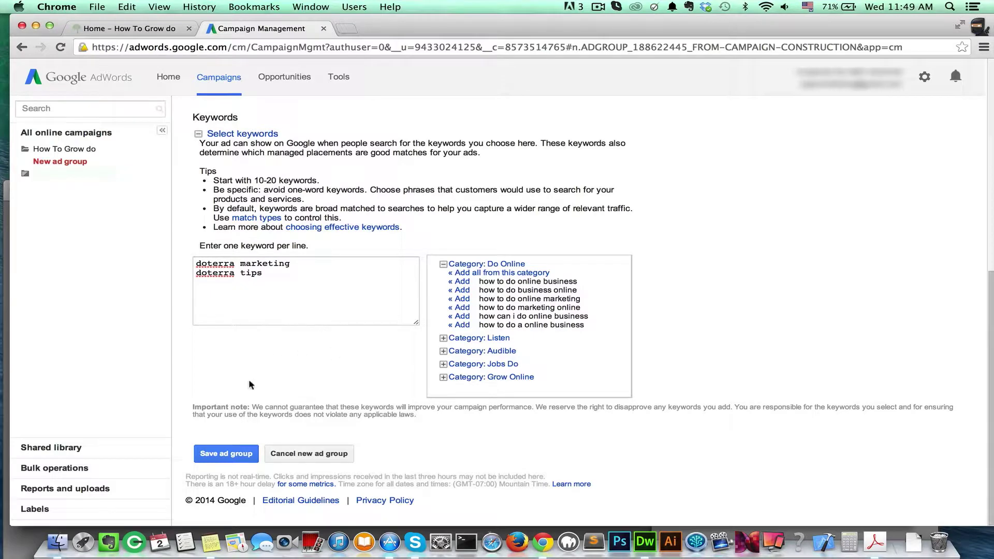
left_click(244, 448)
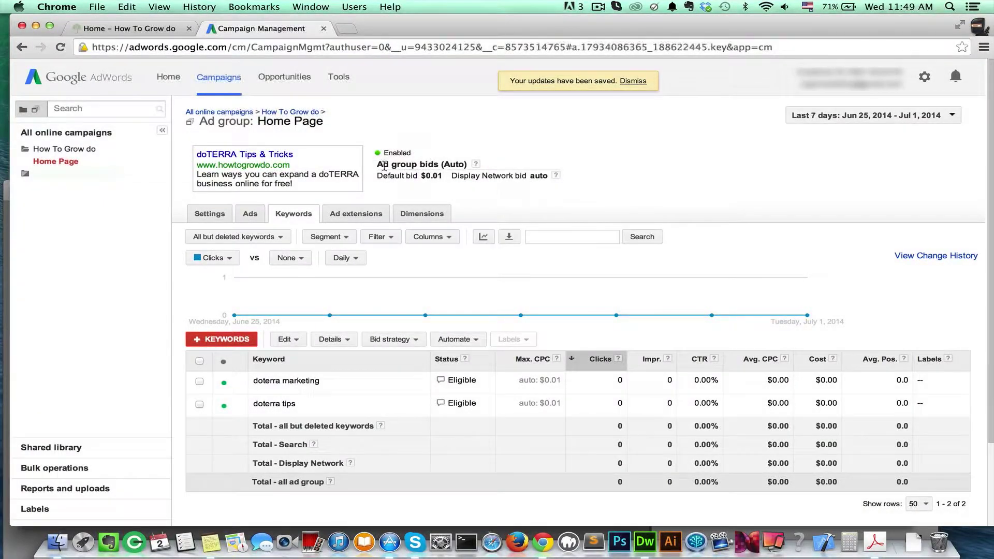
Examine the Home Page ad group's bid settings and its keywords' click-through rate and average position columns.
left_click_drag(381, 165, 471, 165)
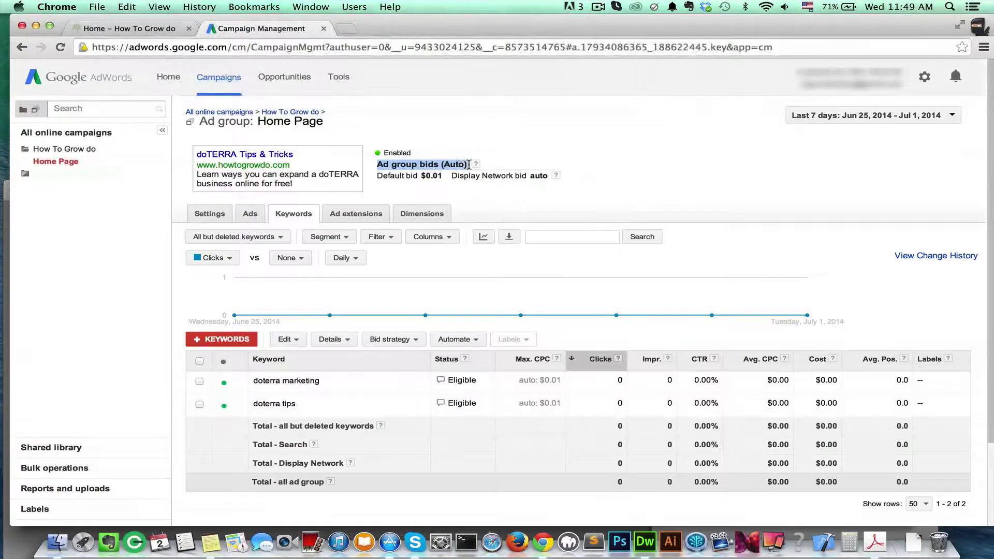
left_click(684, 166)
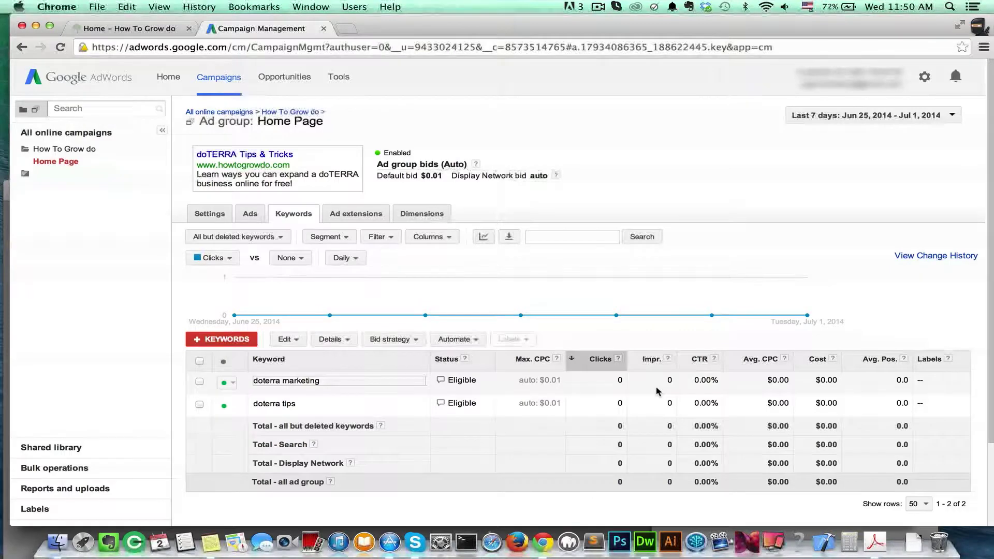
left_click_drag(695, 379, 722, 388)
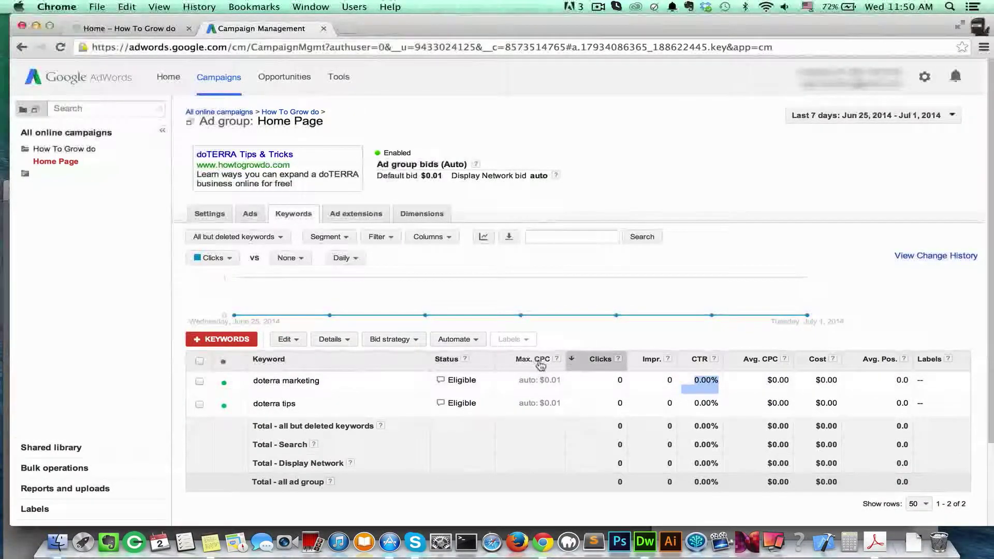
left_click(898, 330)
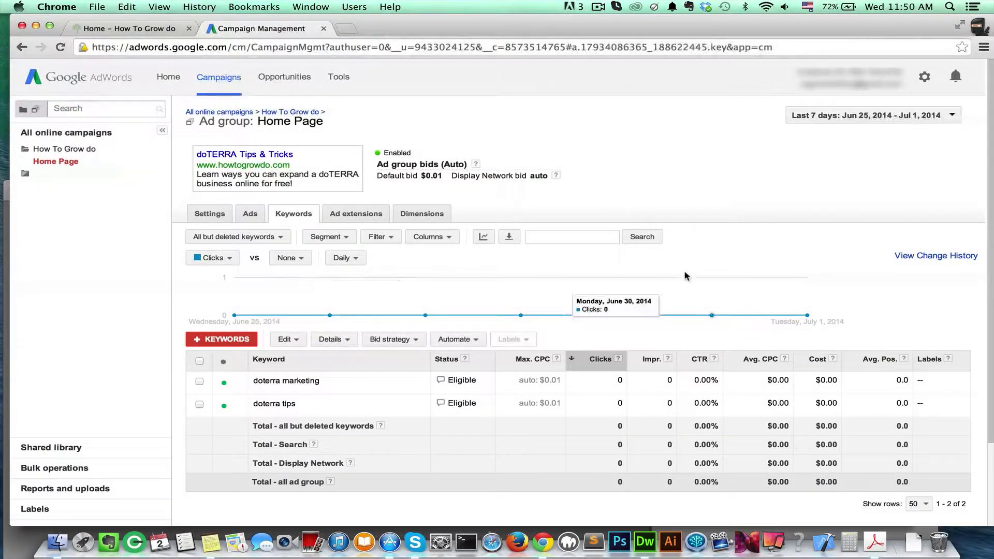
scroll(612, 192, "down", 1)
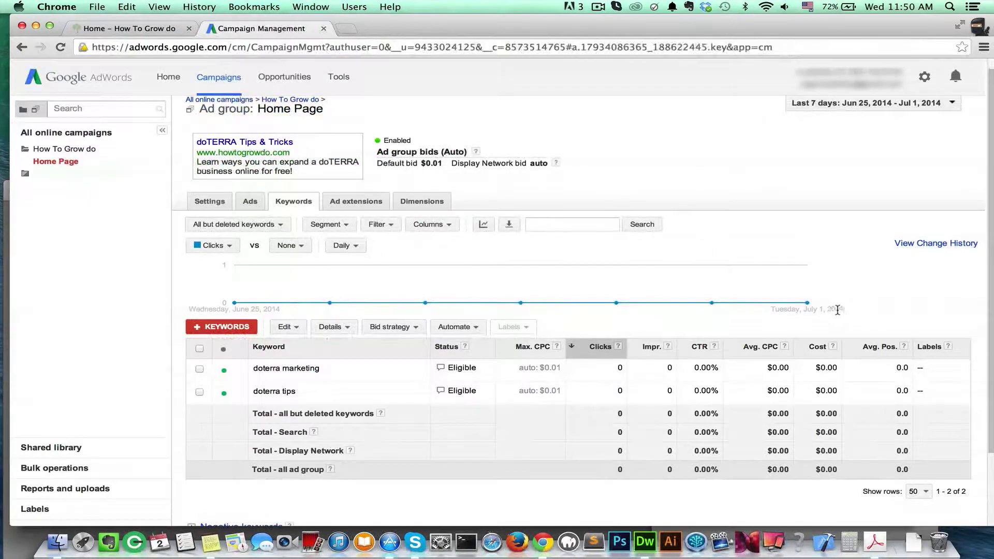
left_click(903, 346)
left_click(958, 313)
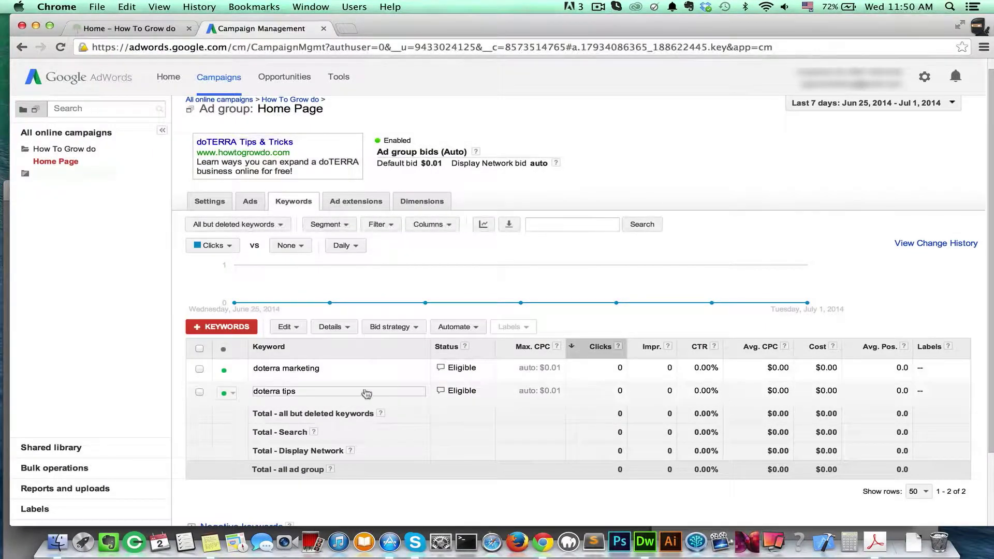
double_click(903, 391)
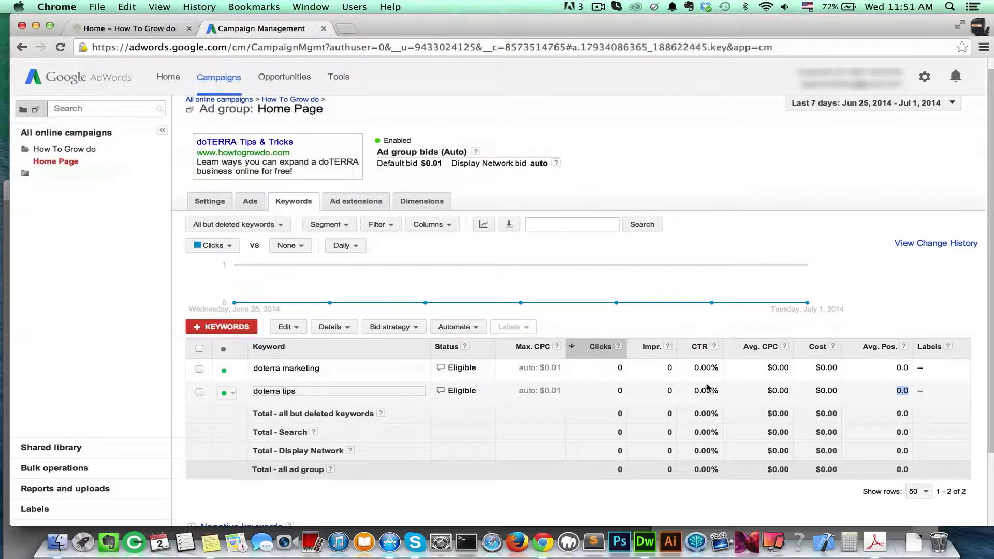